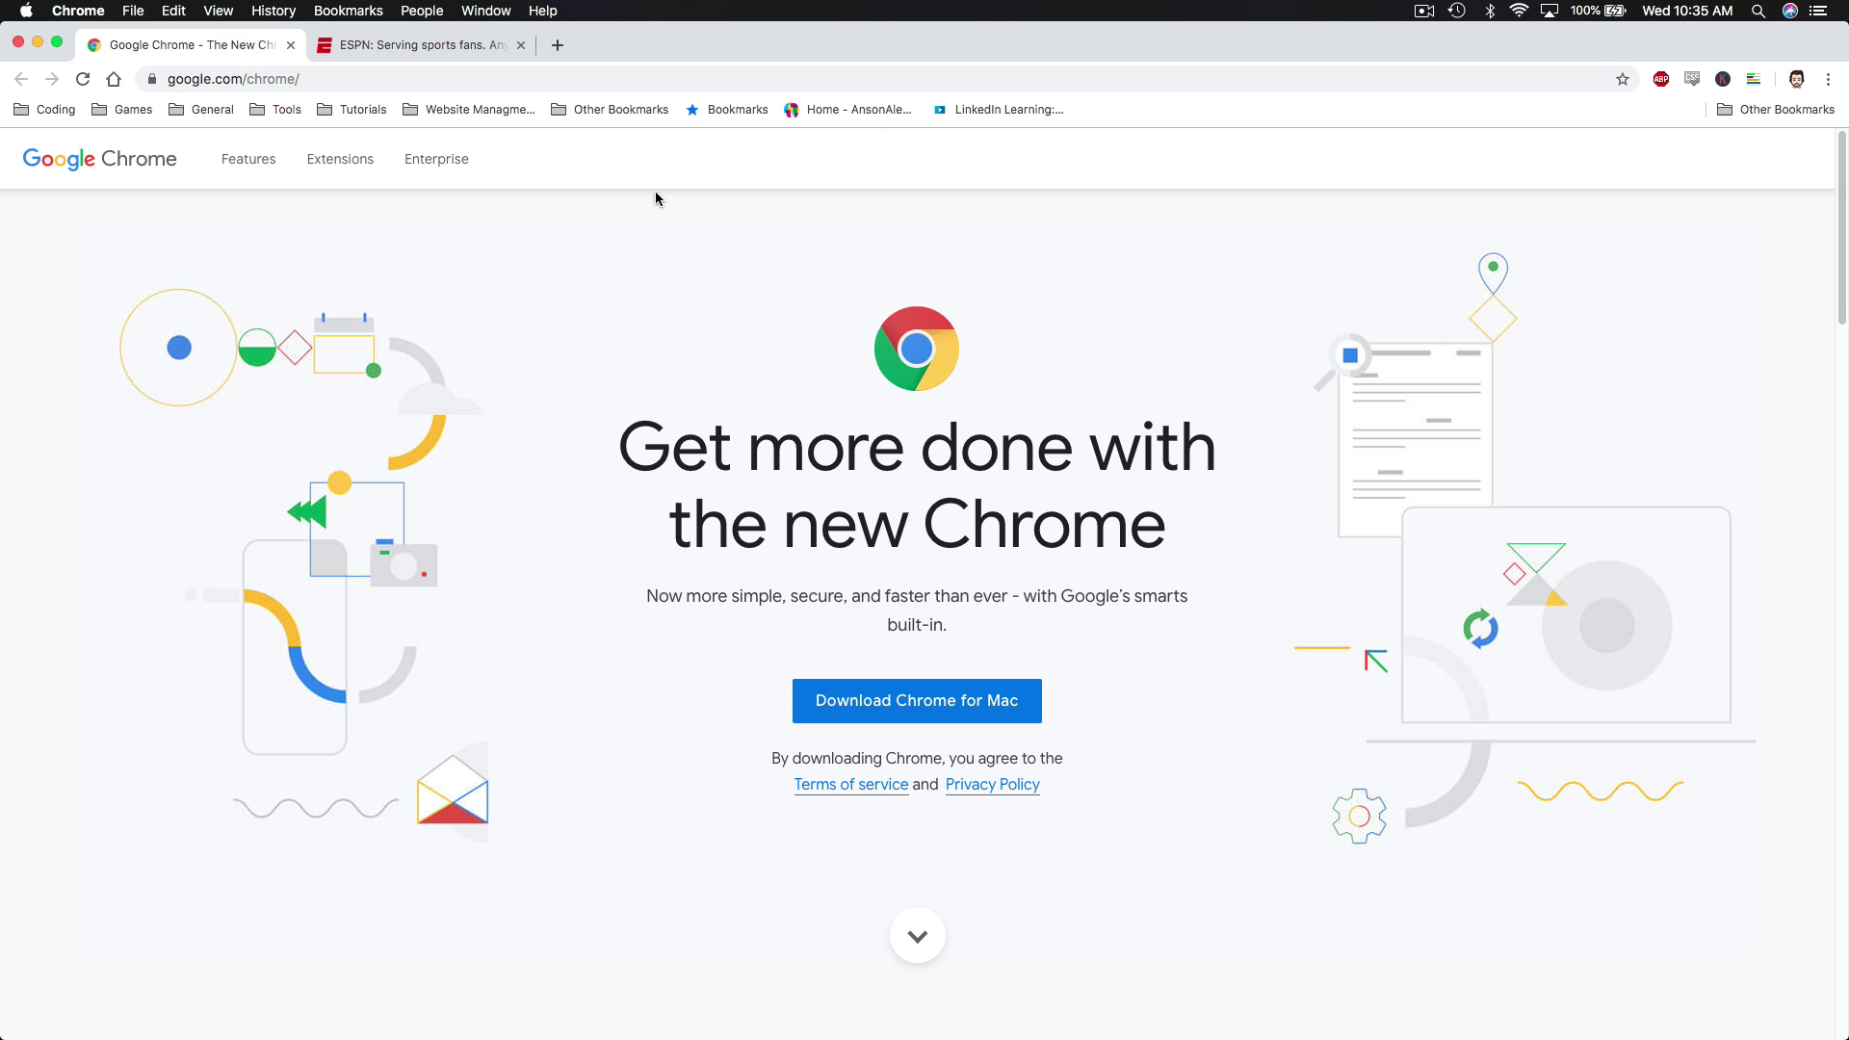
click(413, 48)
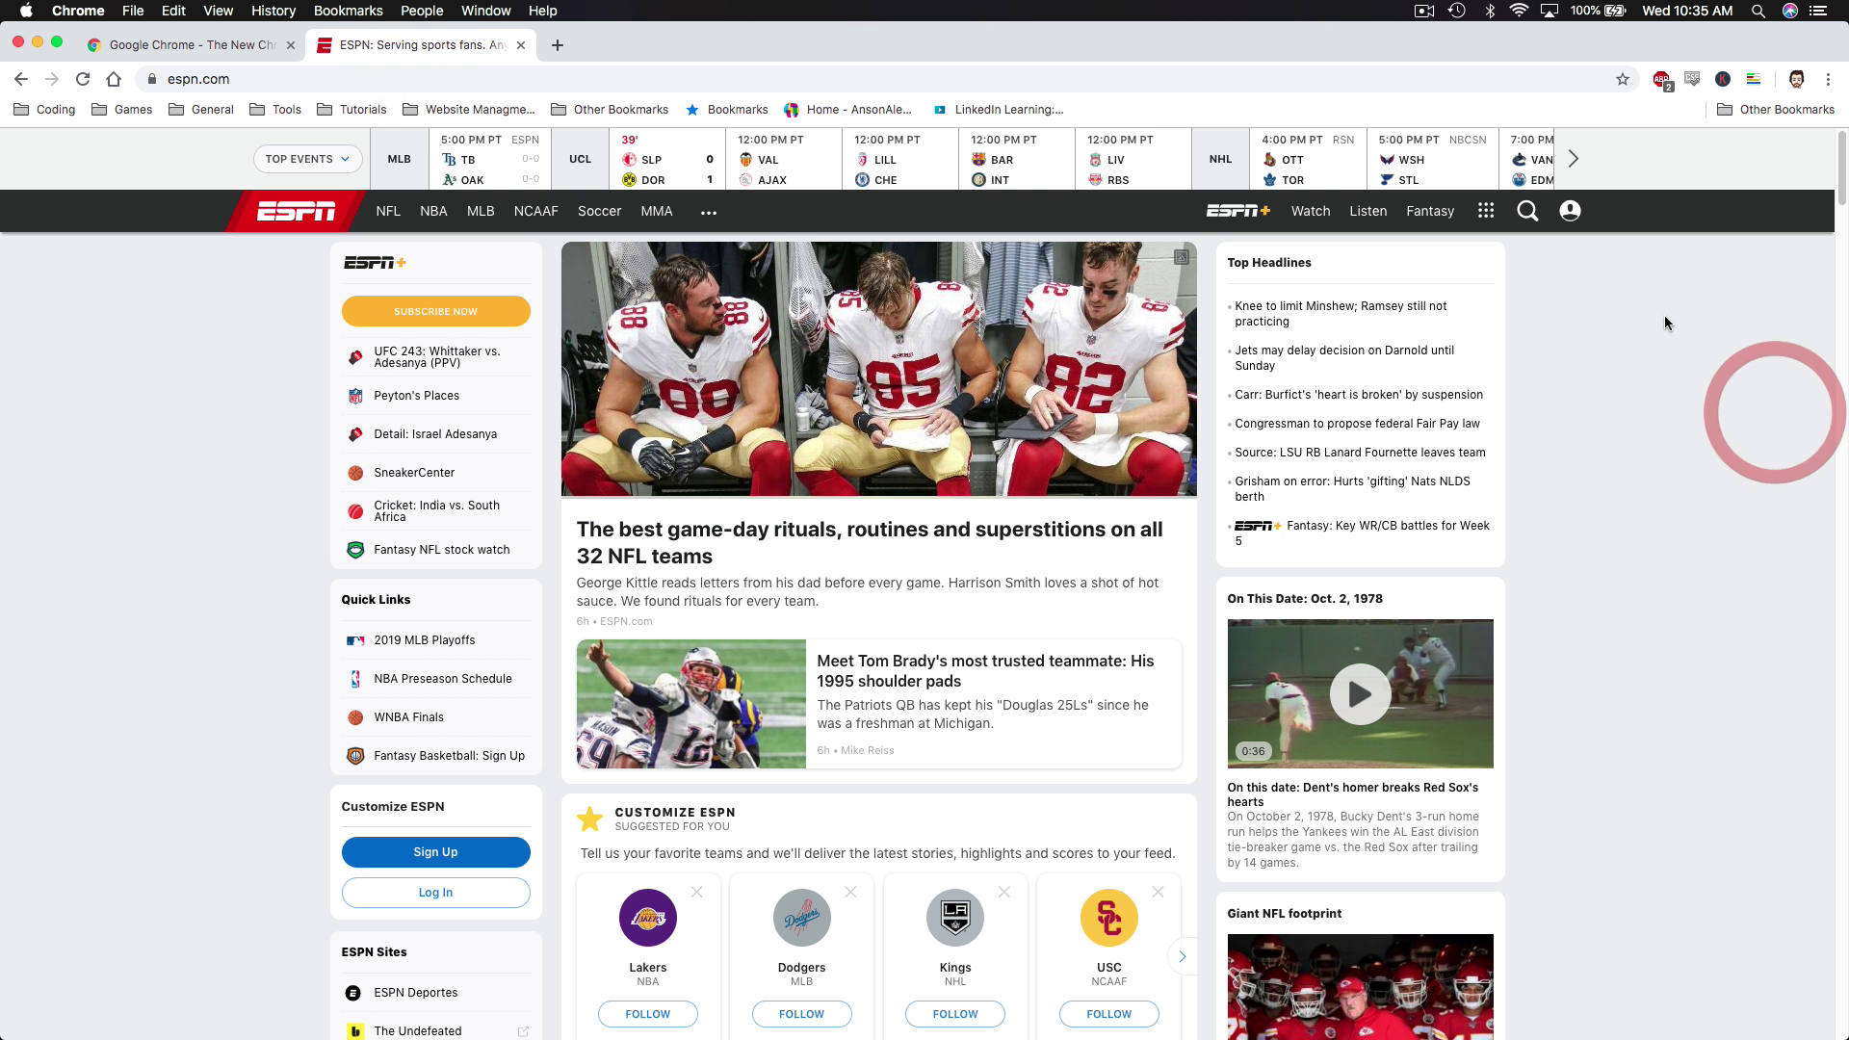
mouse_move(1568, 211)
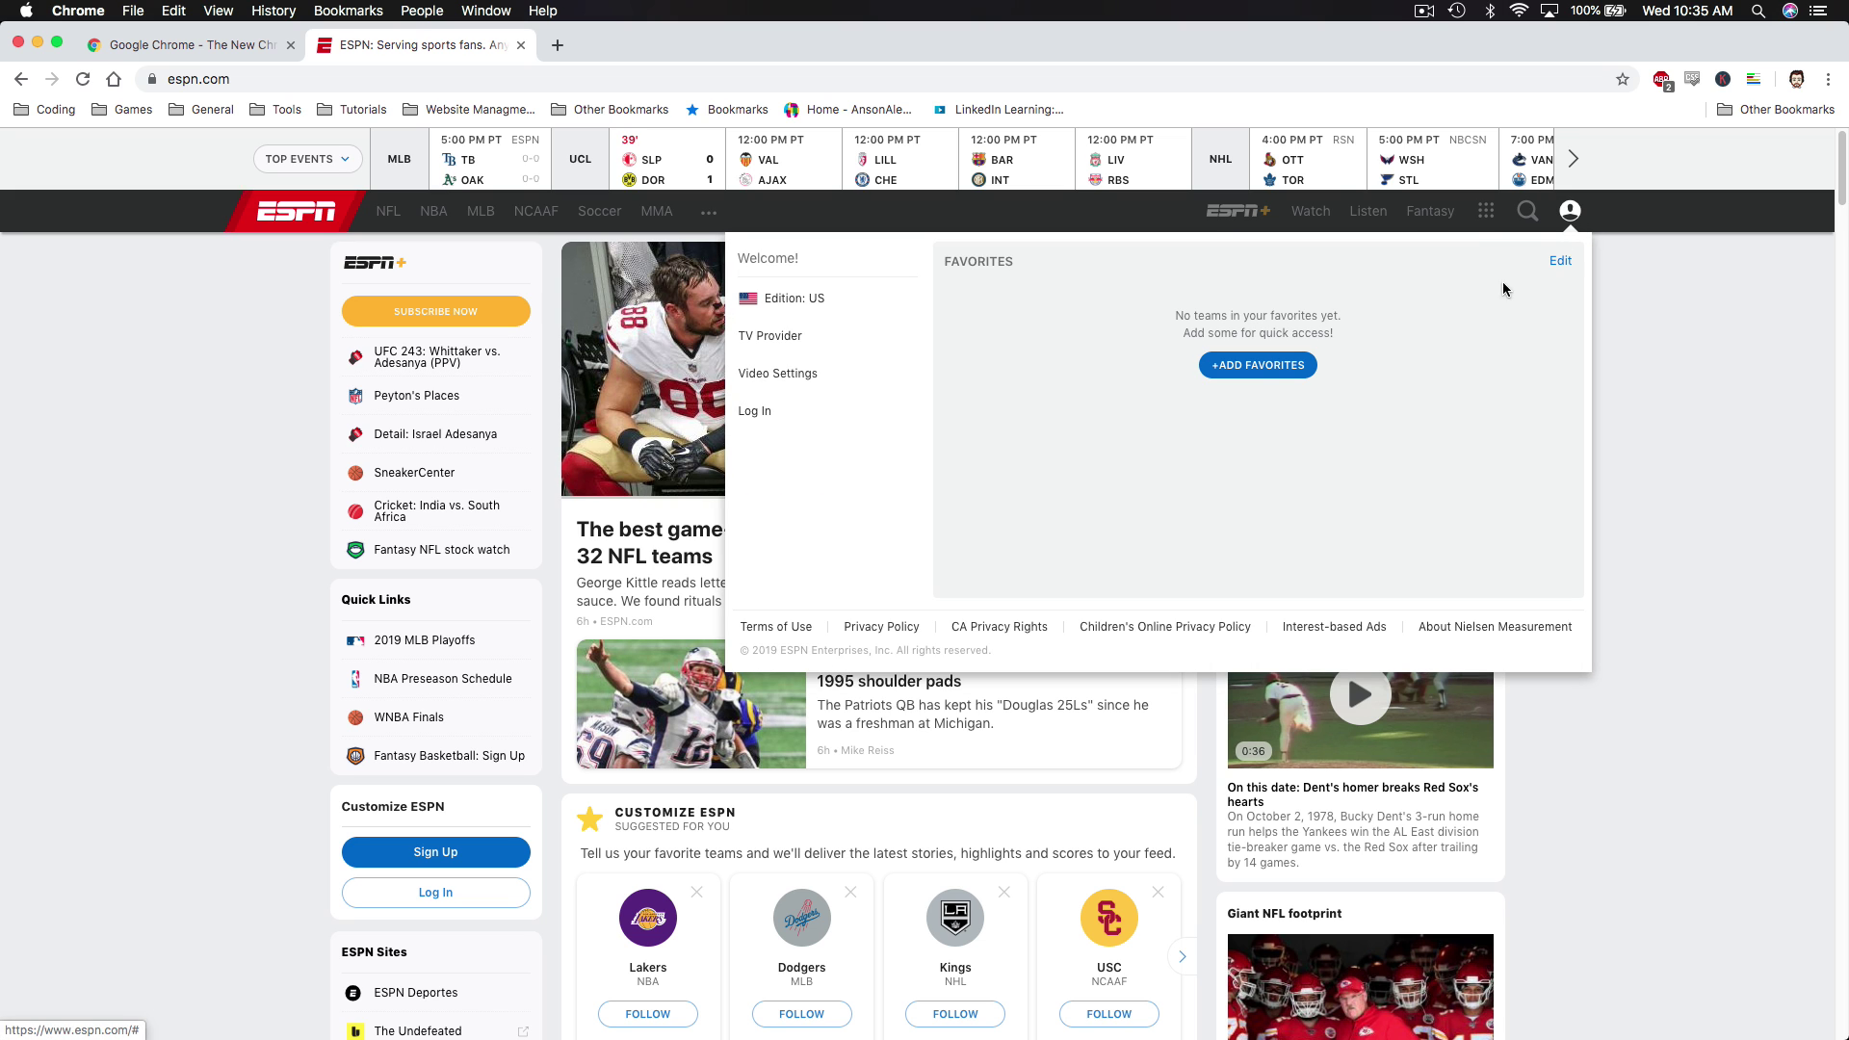
click(837, 414)
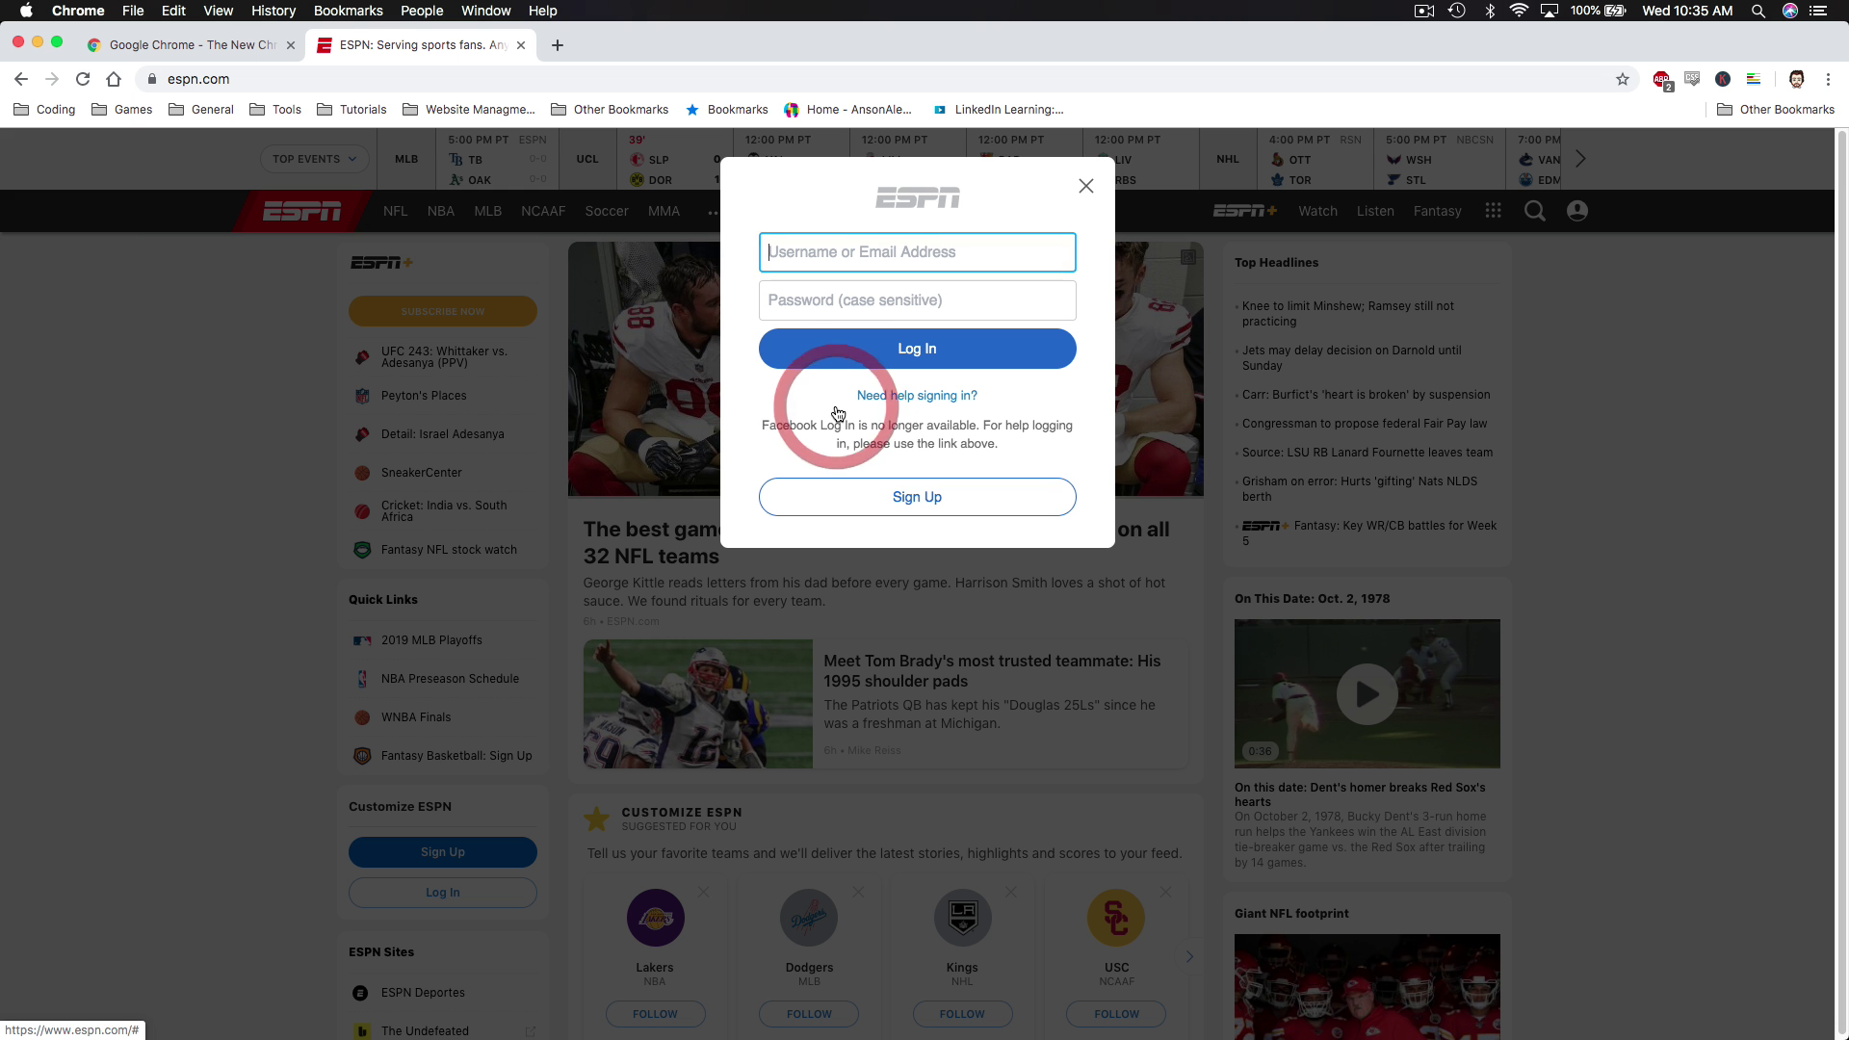
click(912, 250)
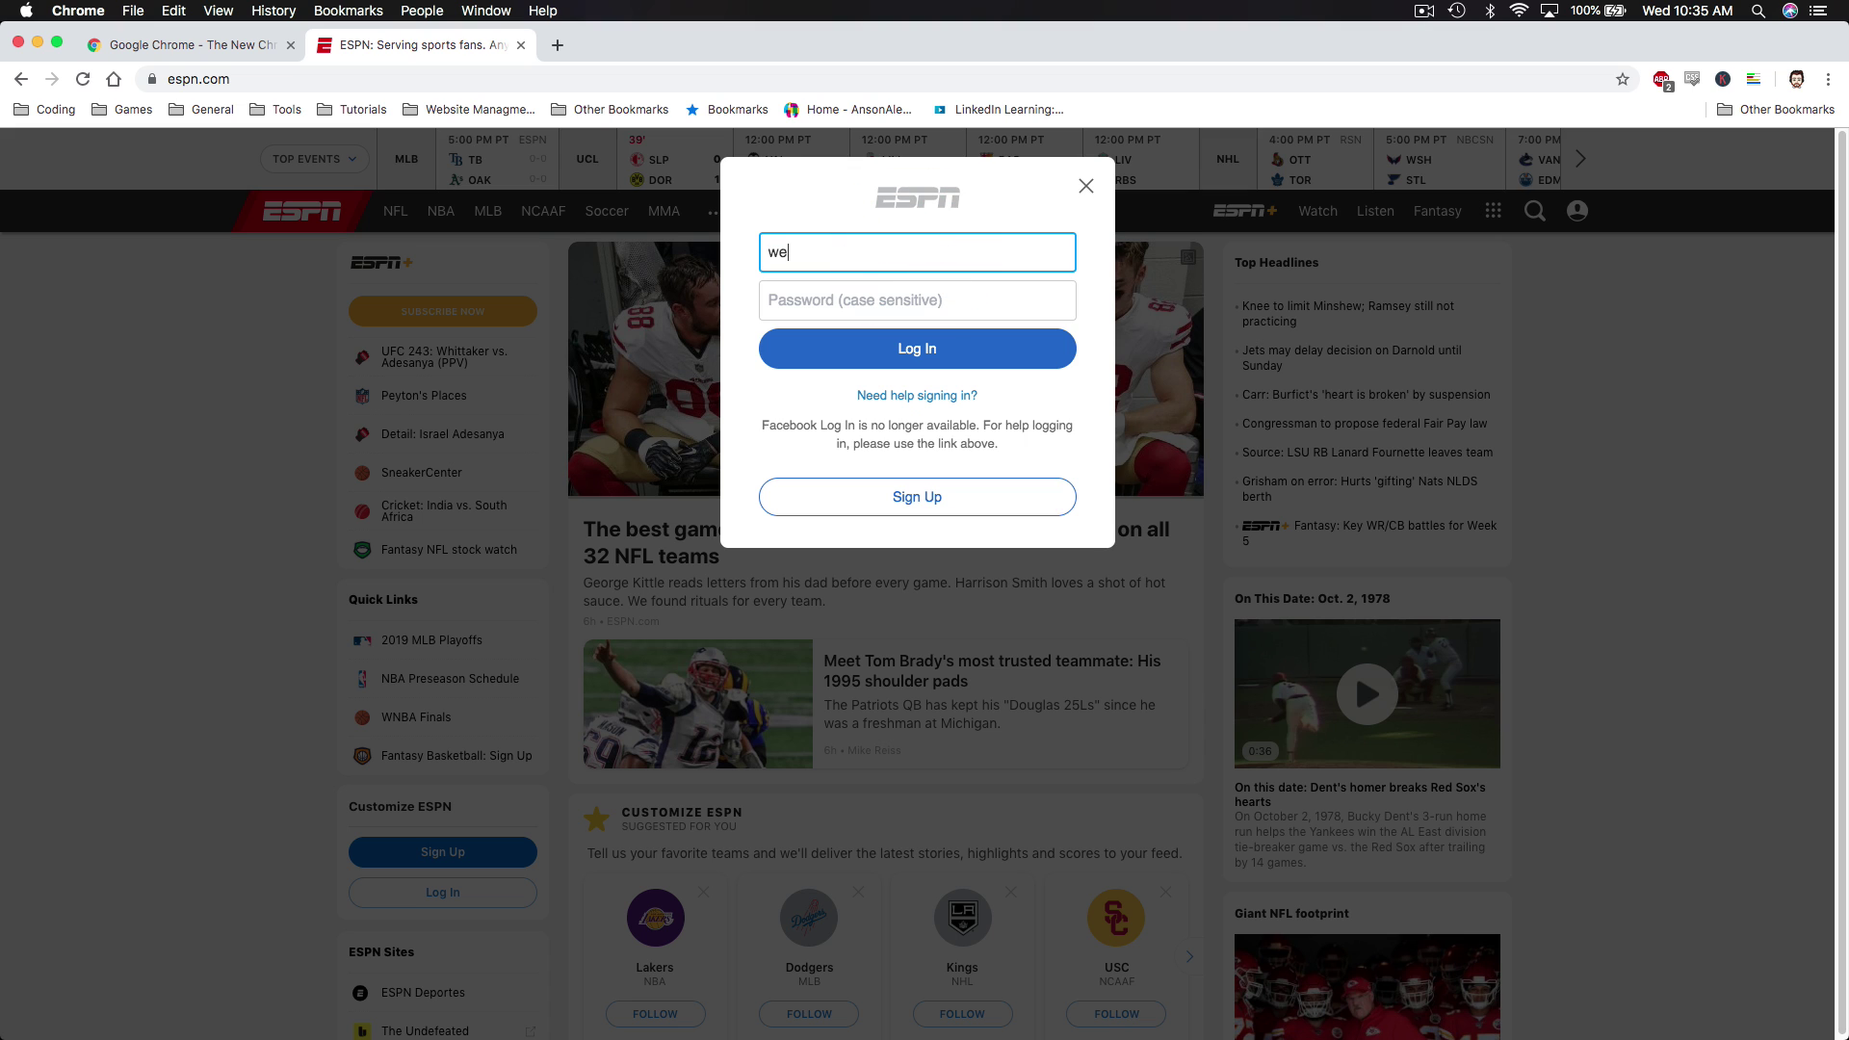
key(Tab)
click(928, 346)
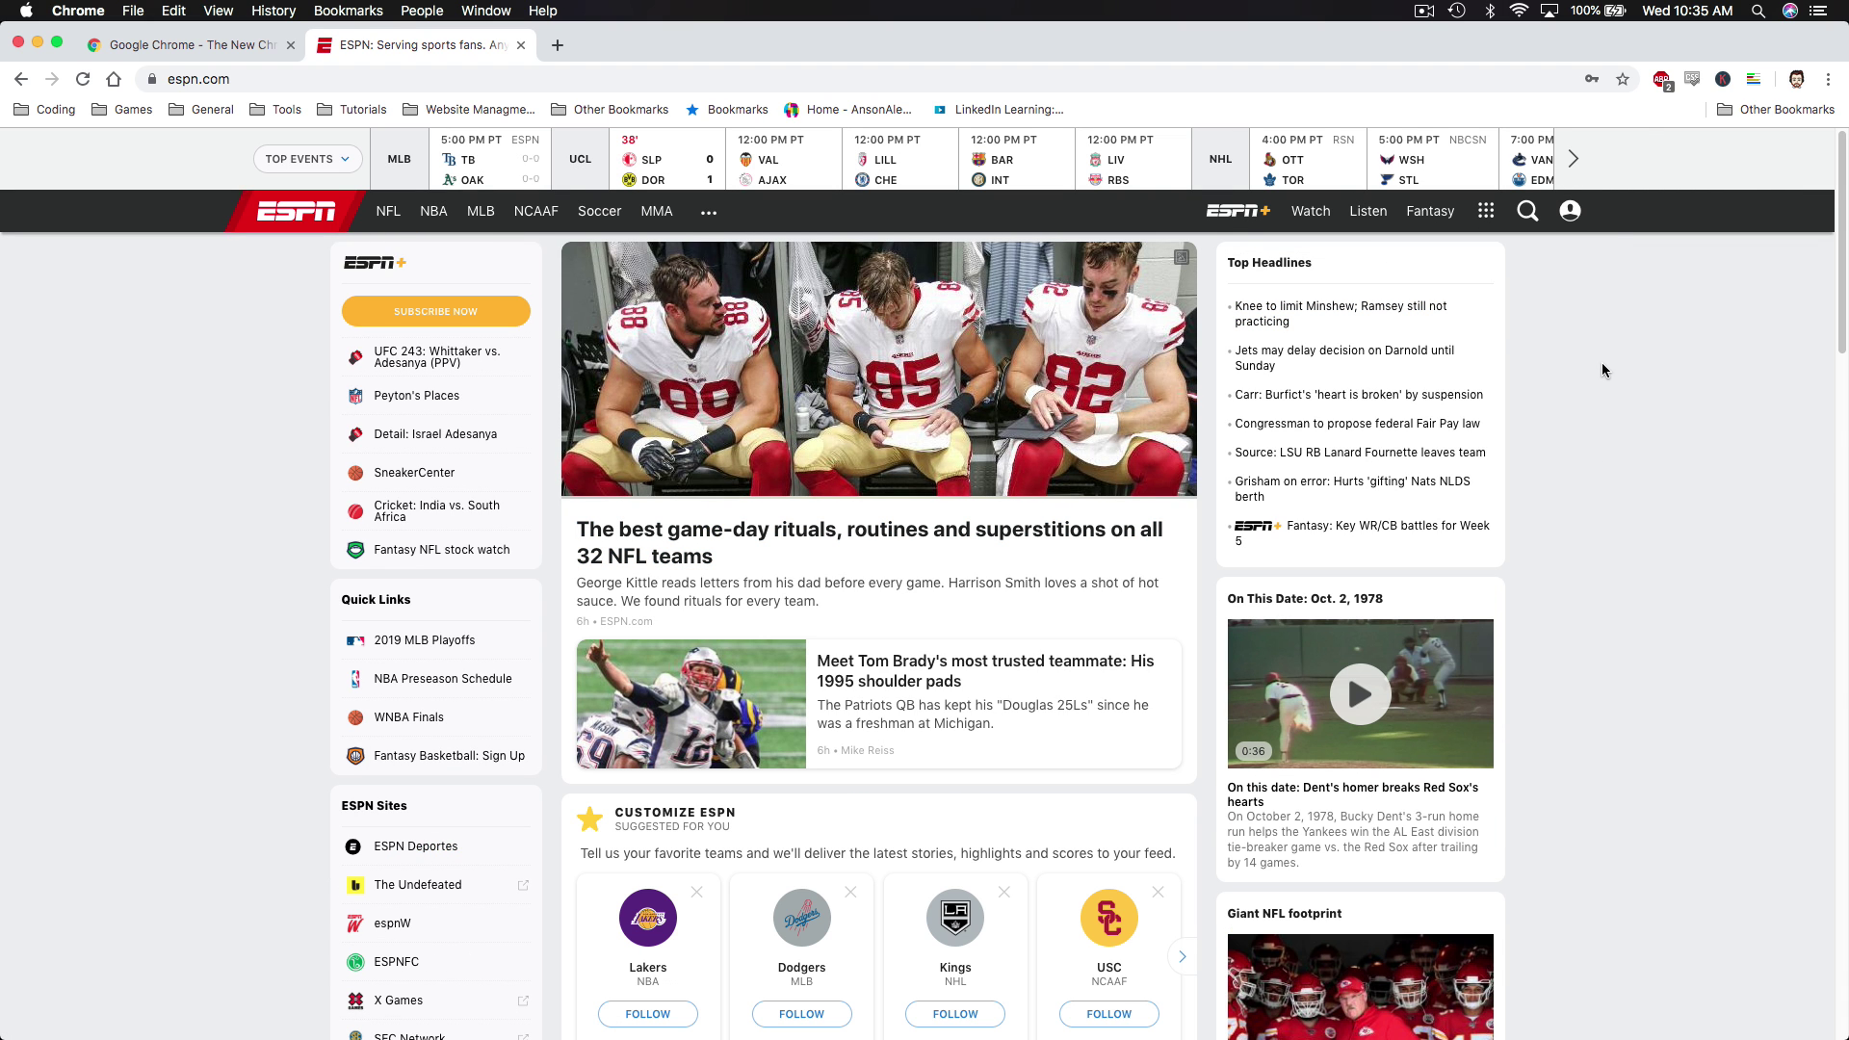
Step: Log out of the ESPN account from its profile menu
click(1571, 213)
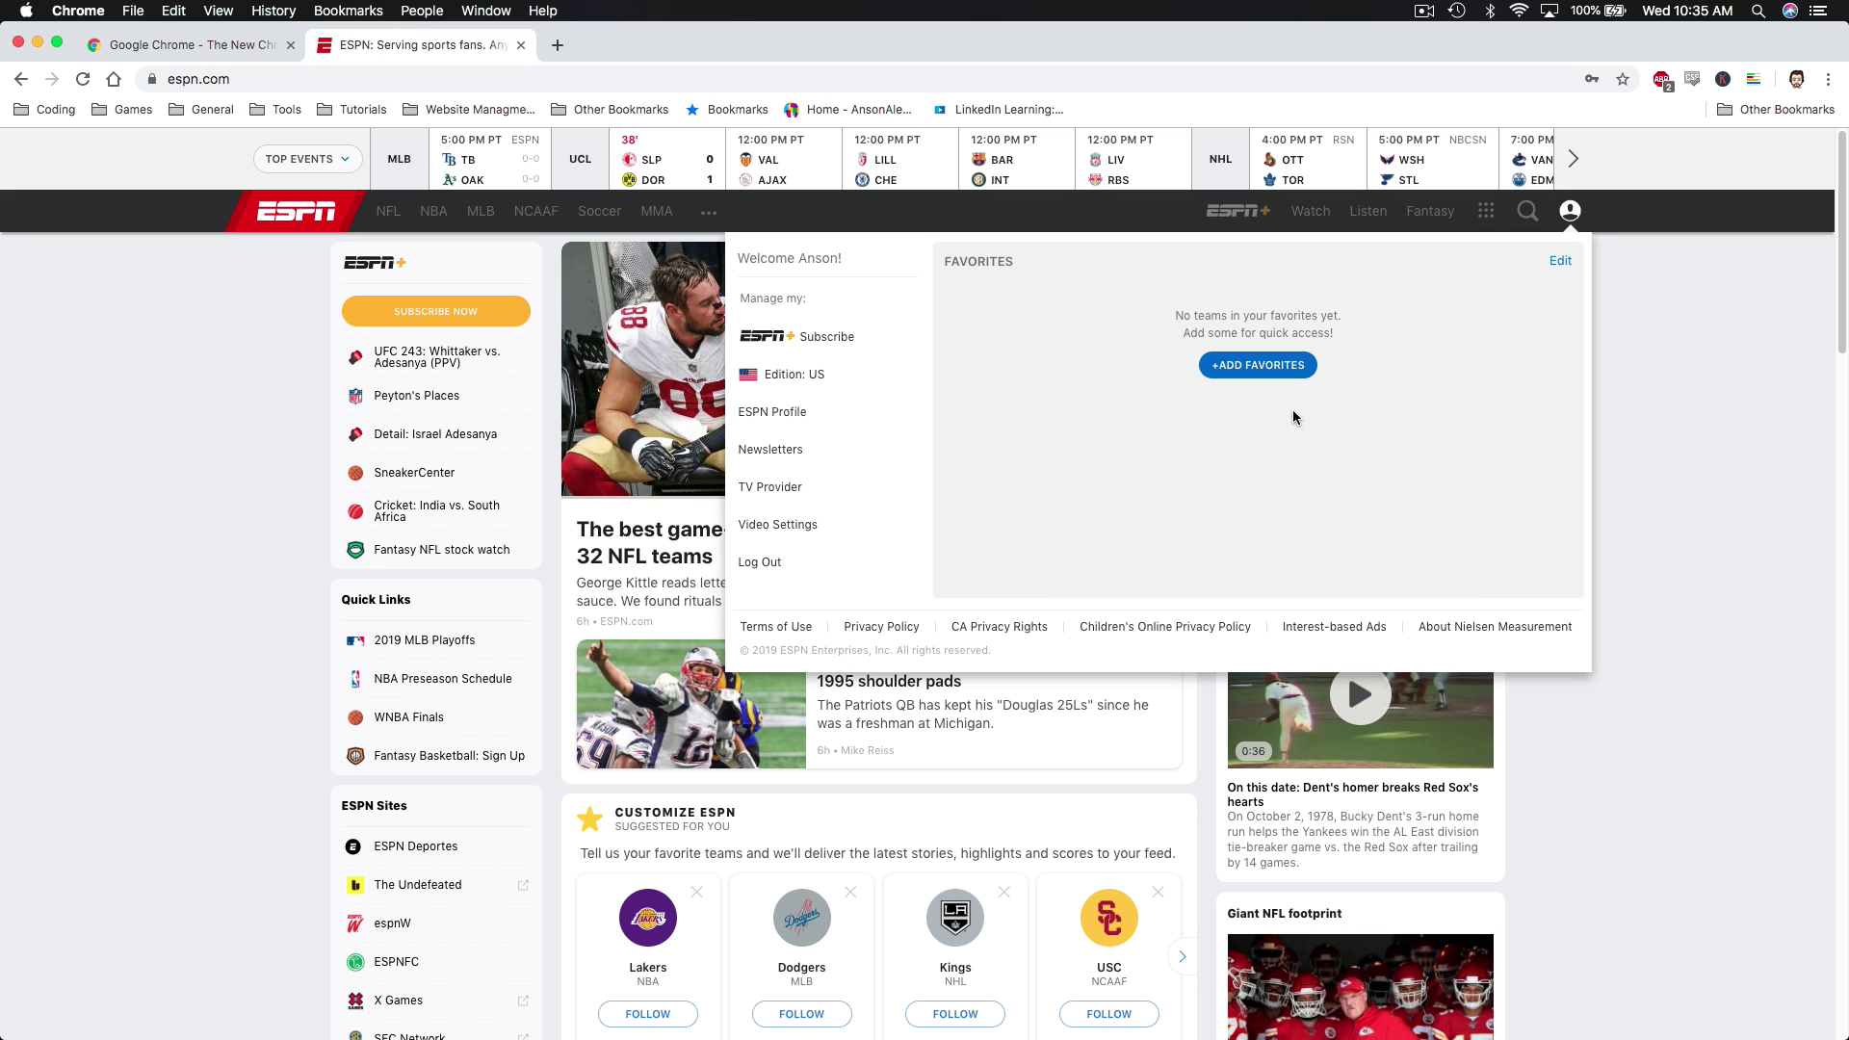
click(762, 563)
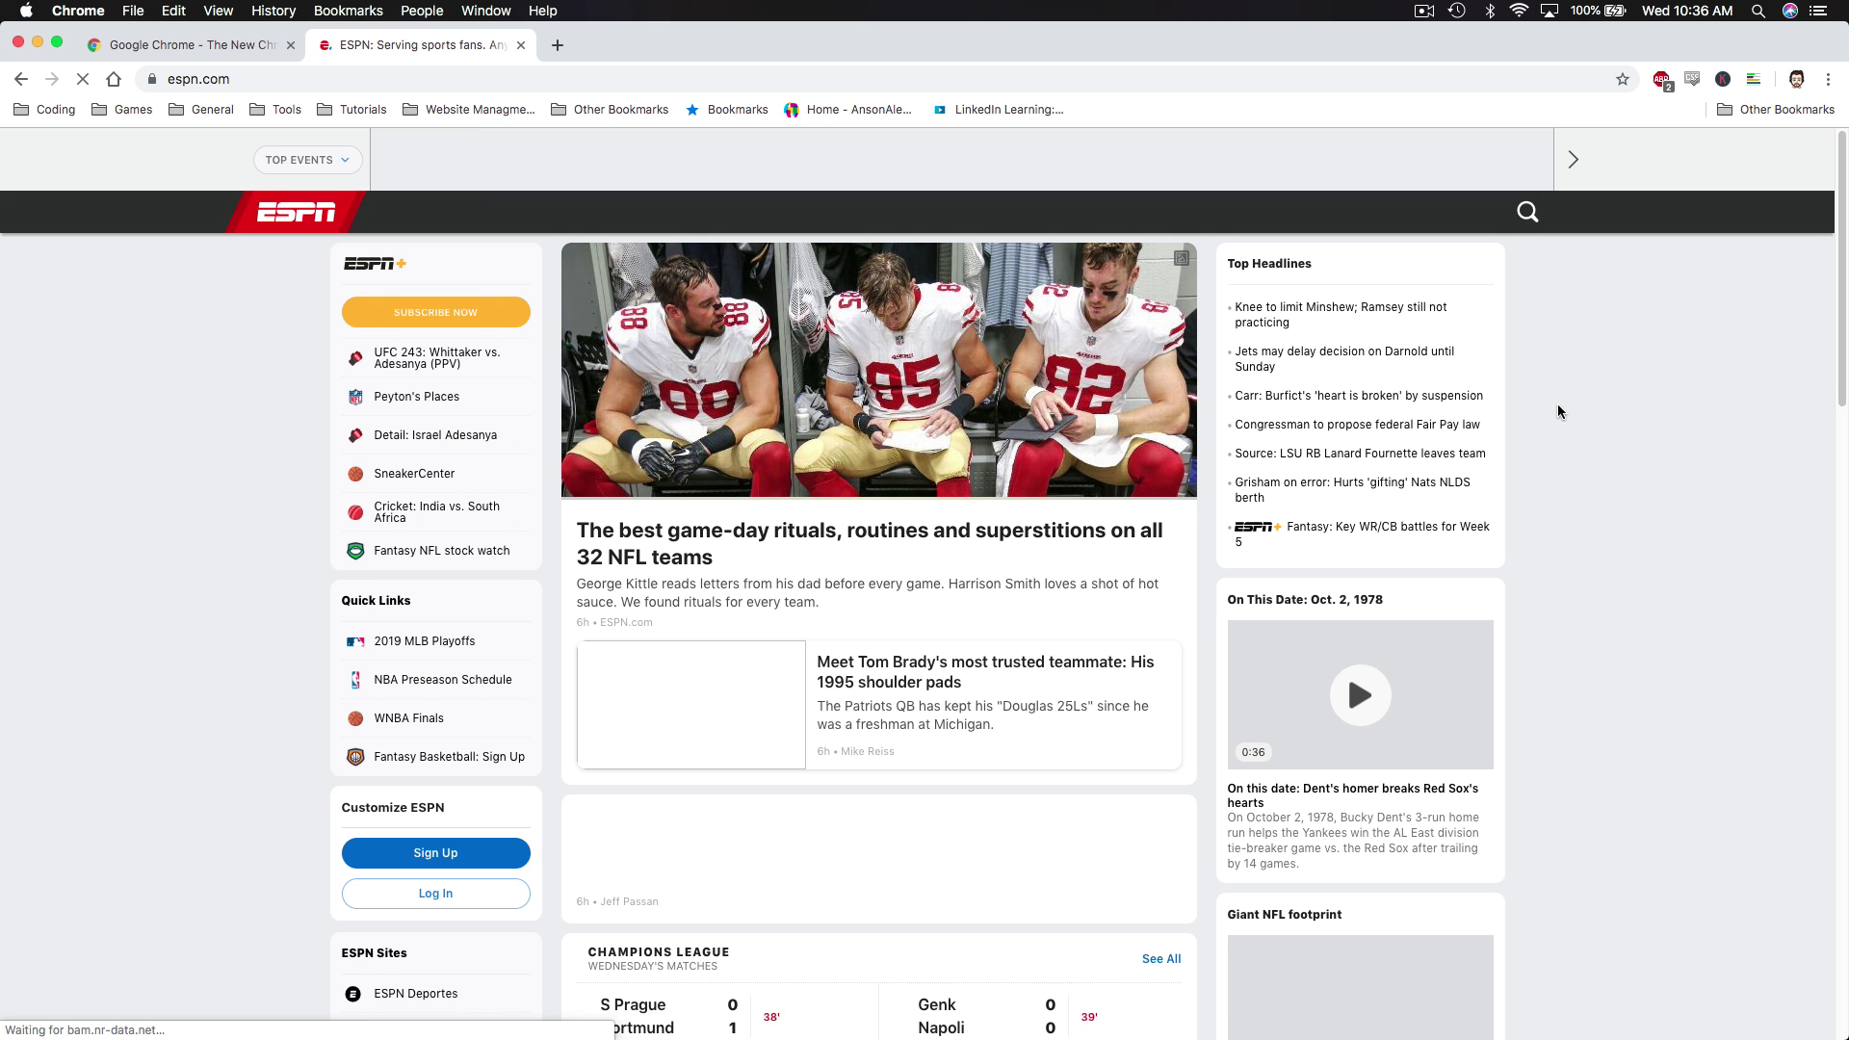
click(1573, 159)
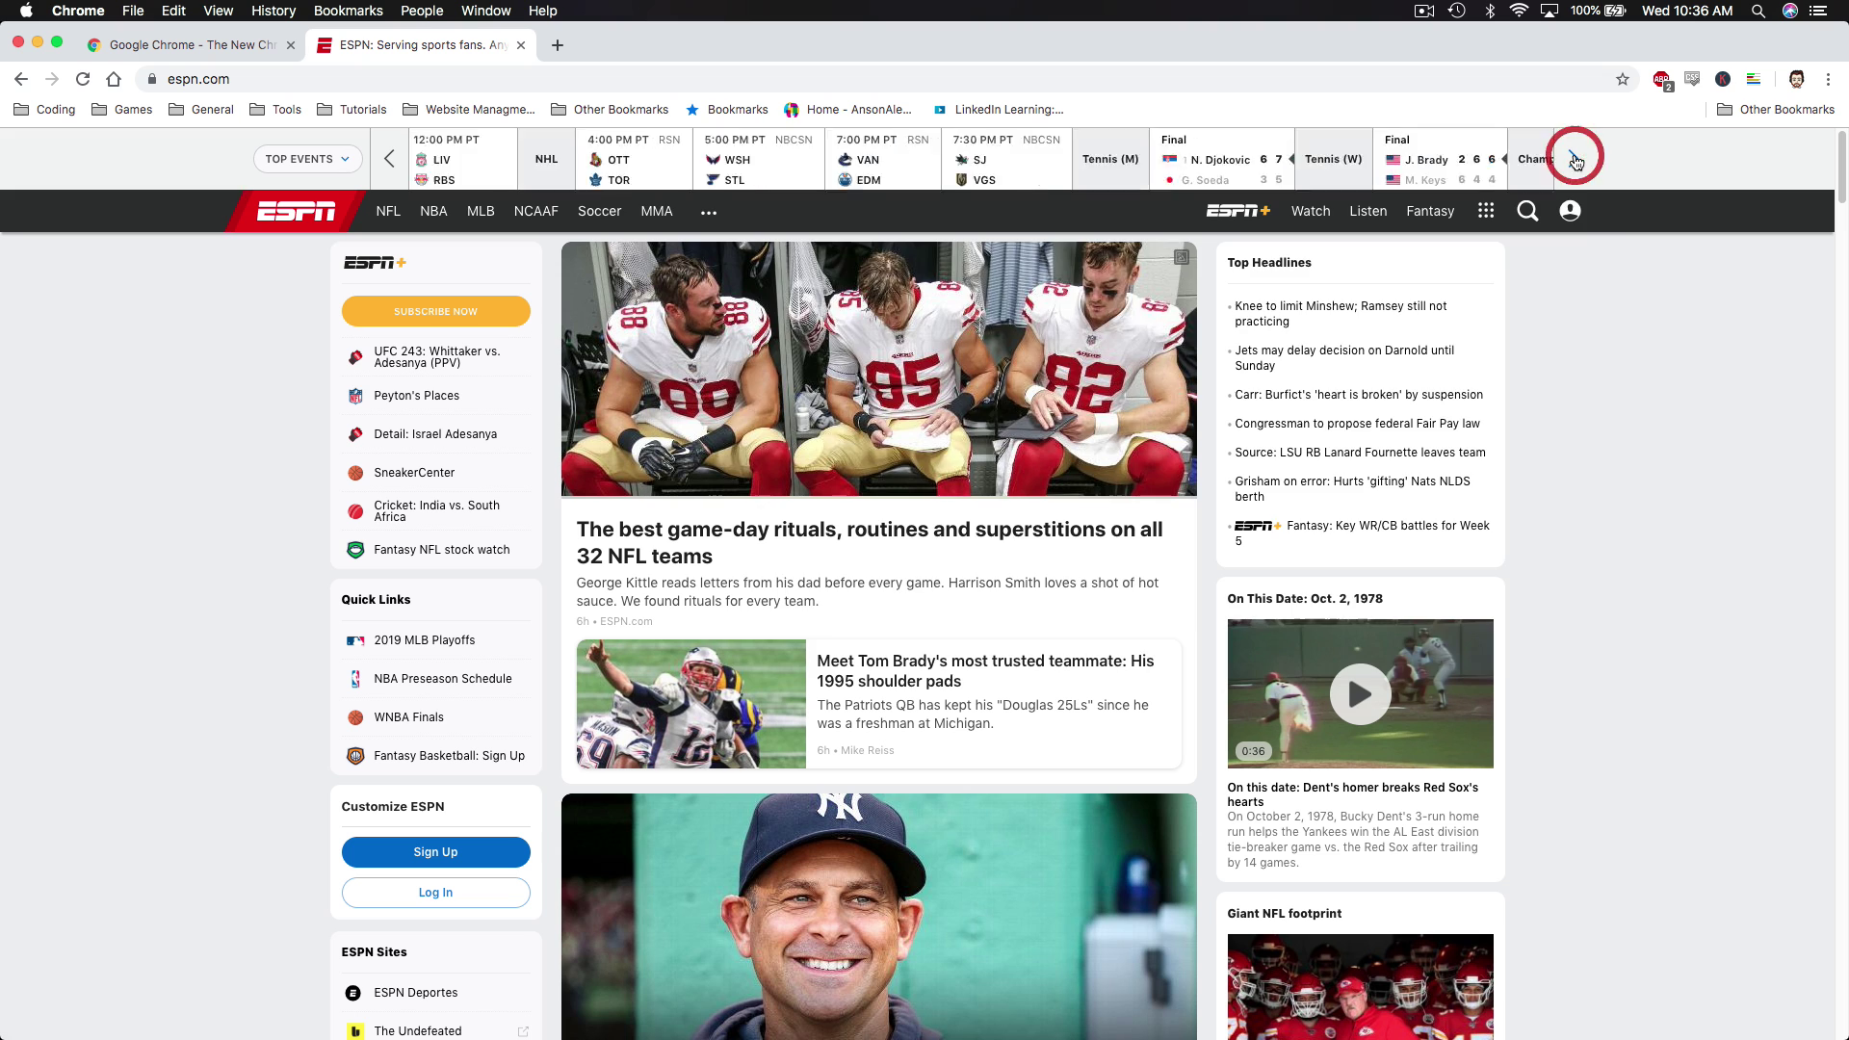
Step: Close the reopened ESPN login form without signing in, and bring up Chrome's app menu
mouse_move(1570, 210)
click(775, 425)
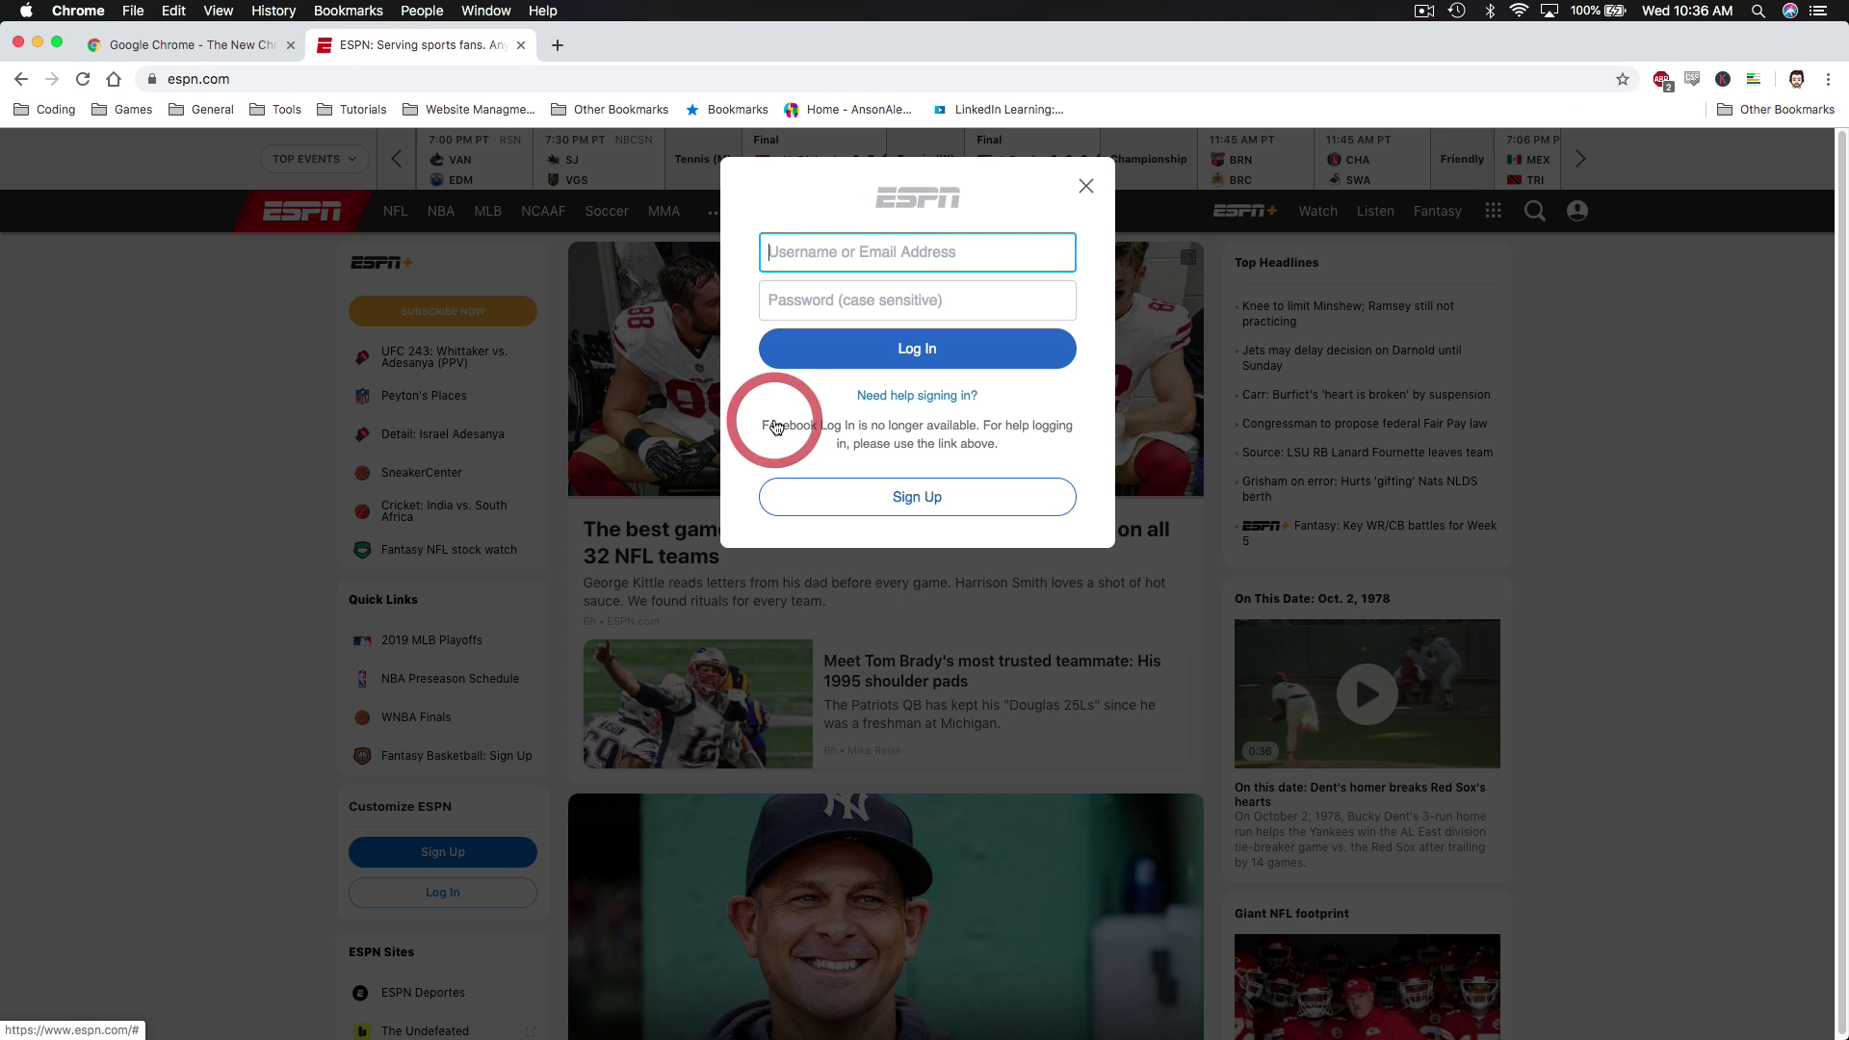
click(1086, 187)
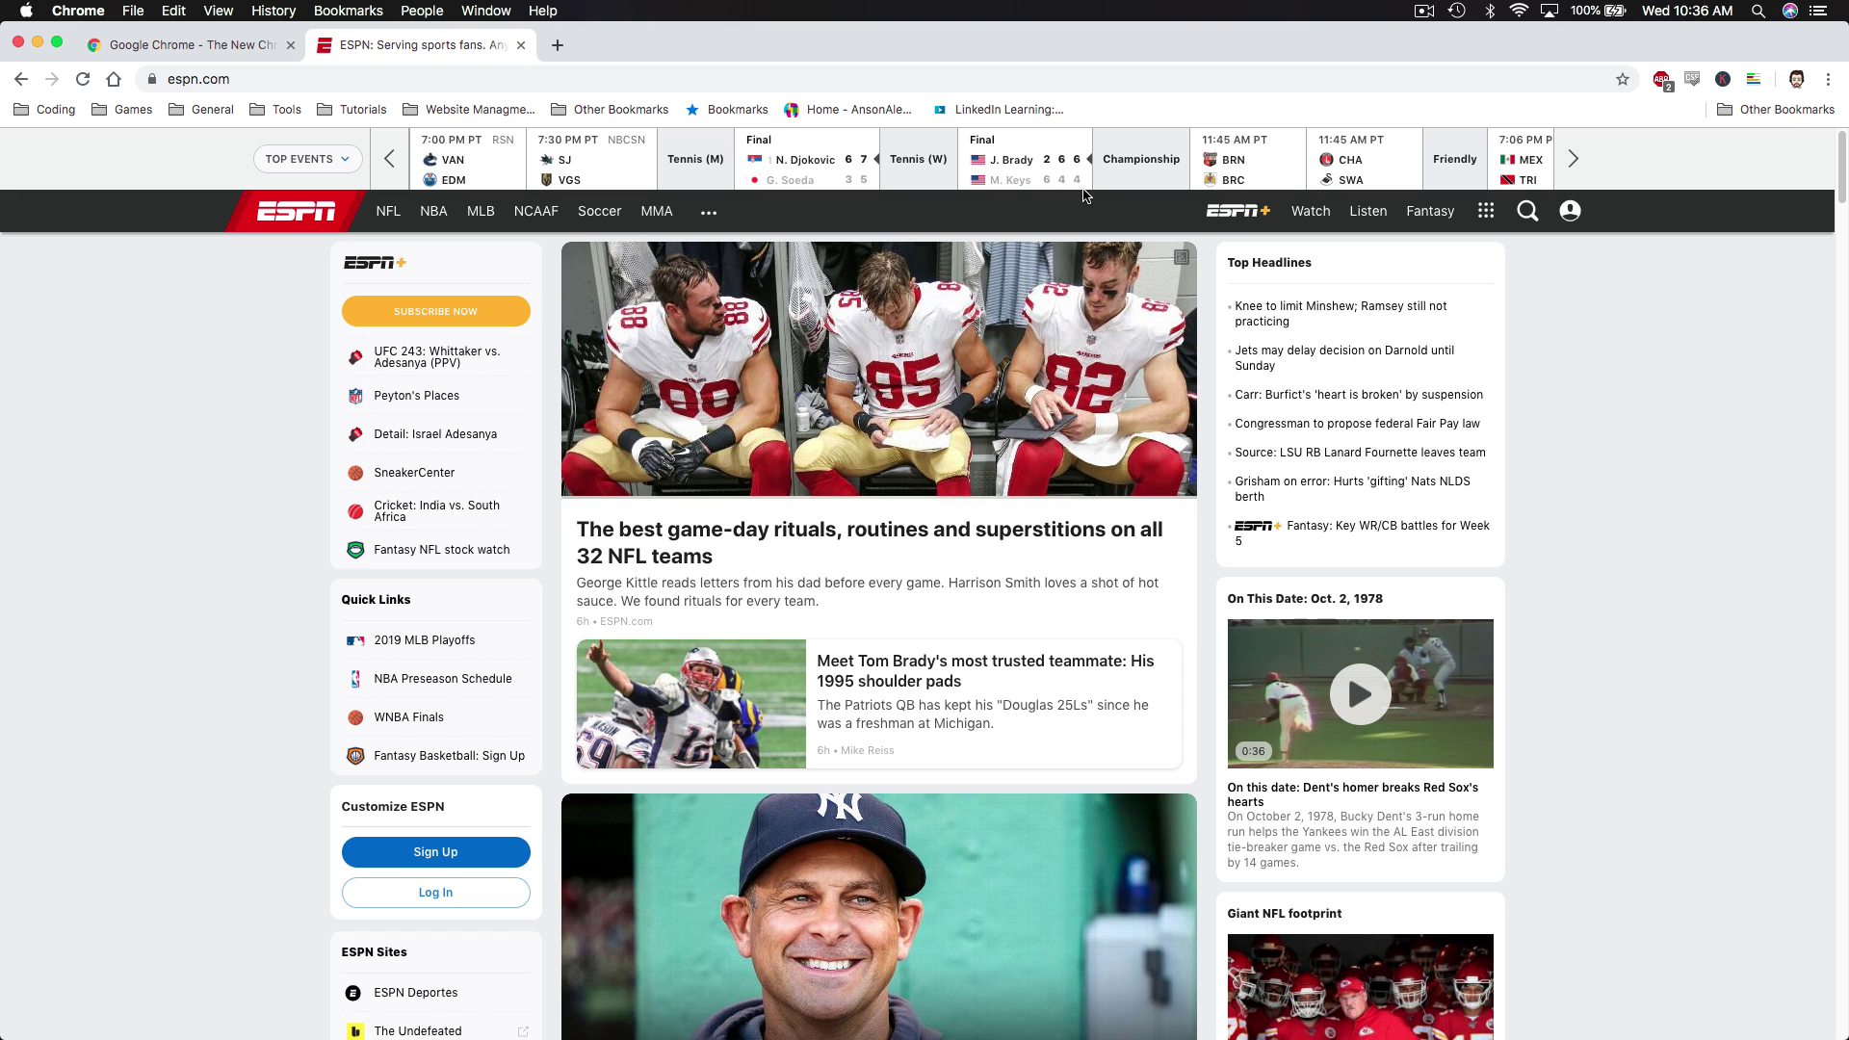
click(122, 387)
click(96, 8)
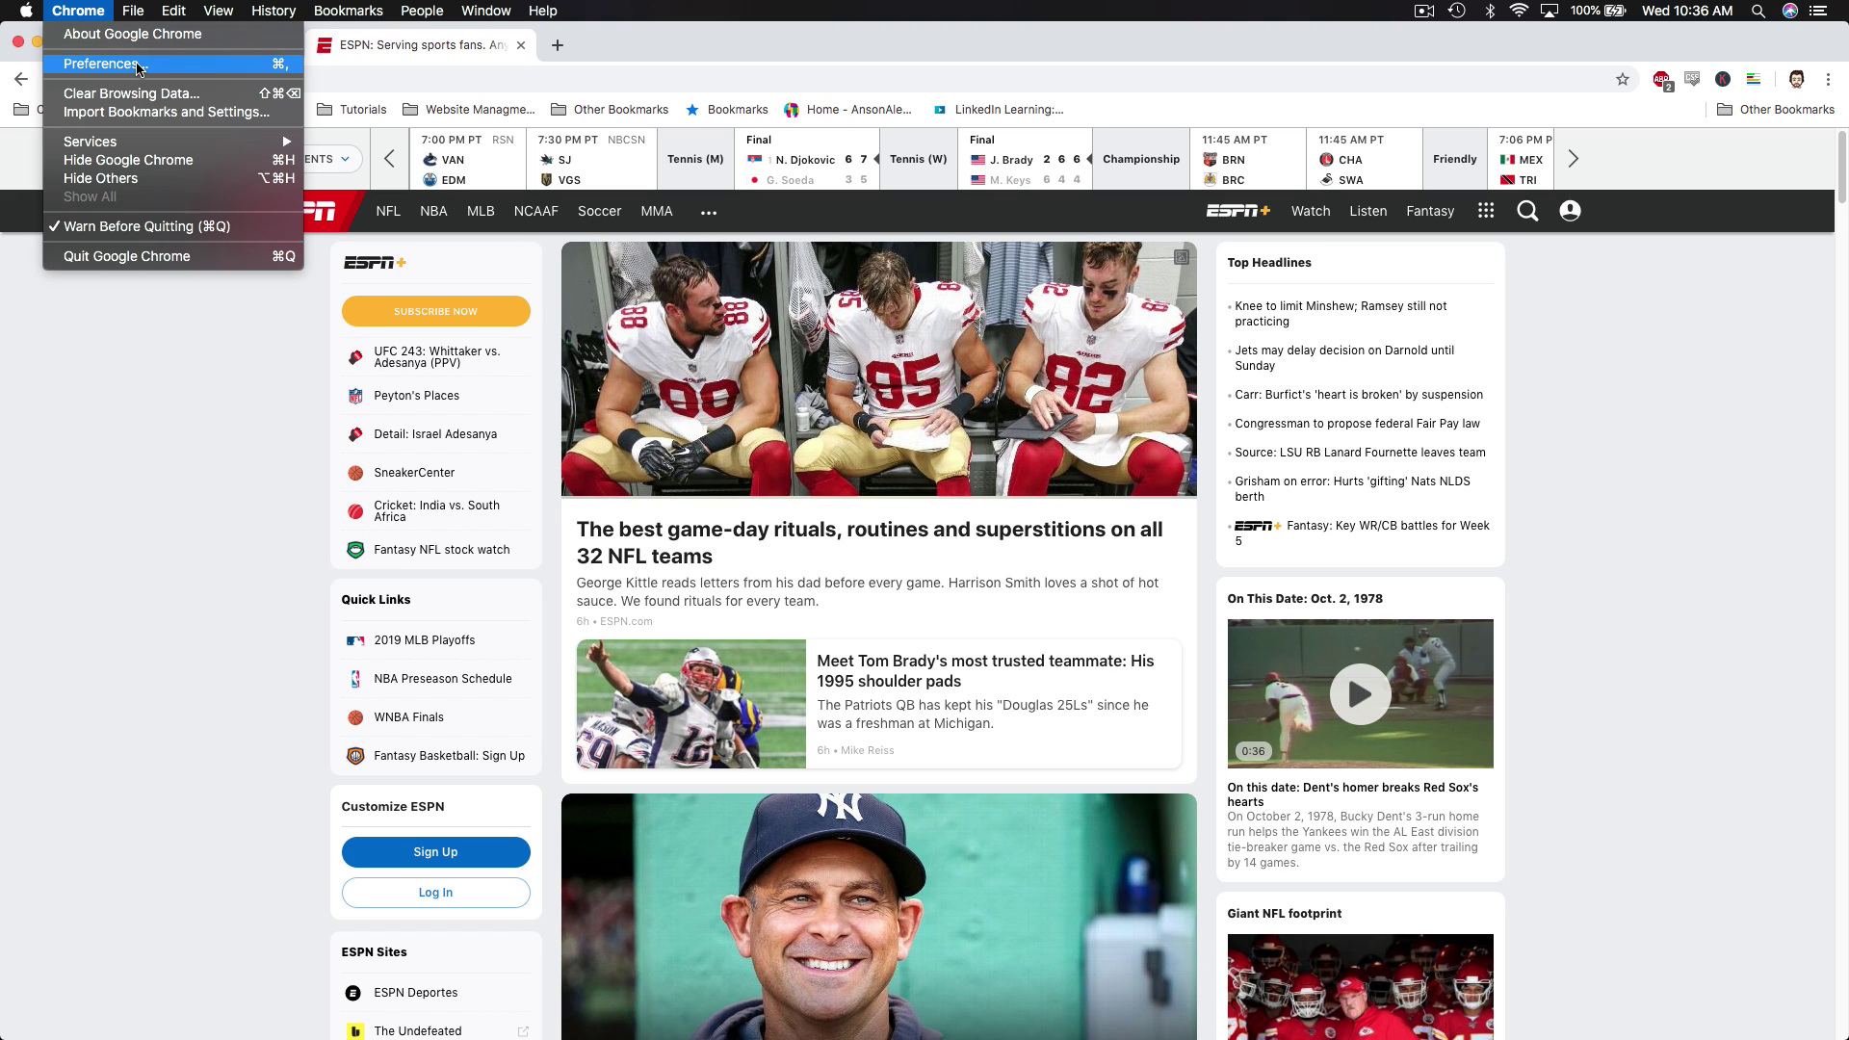
Step: Dismiss the Chrome app menu and open Chrome Settings from the three-dot menu
click(1715, 305)
click(1826, 83)
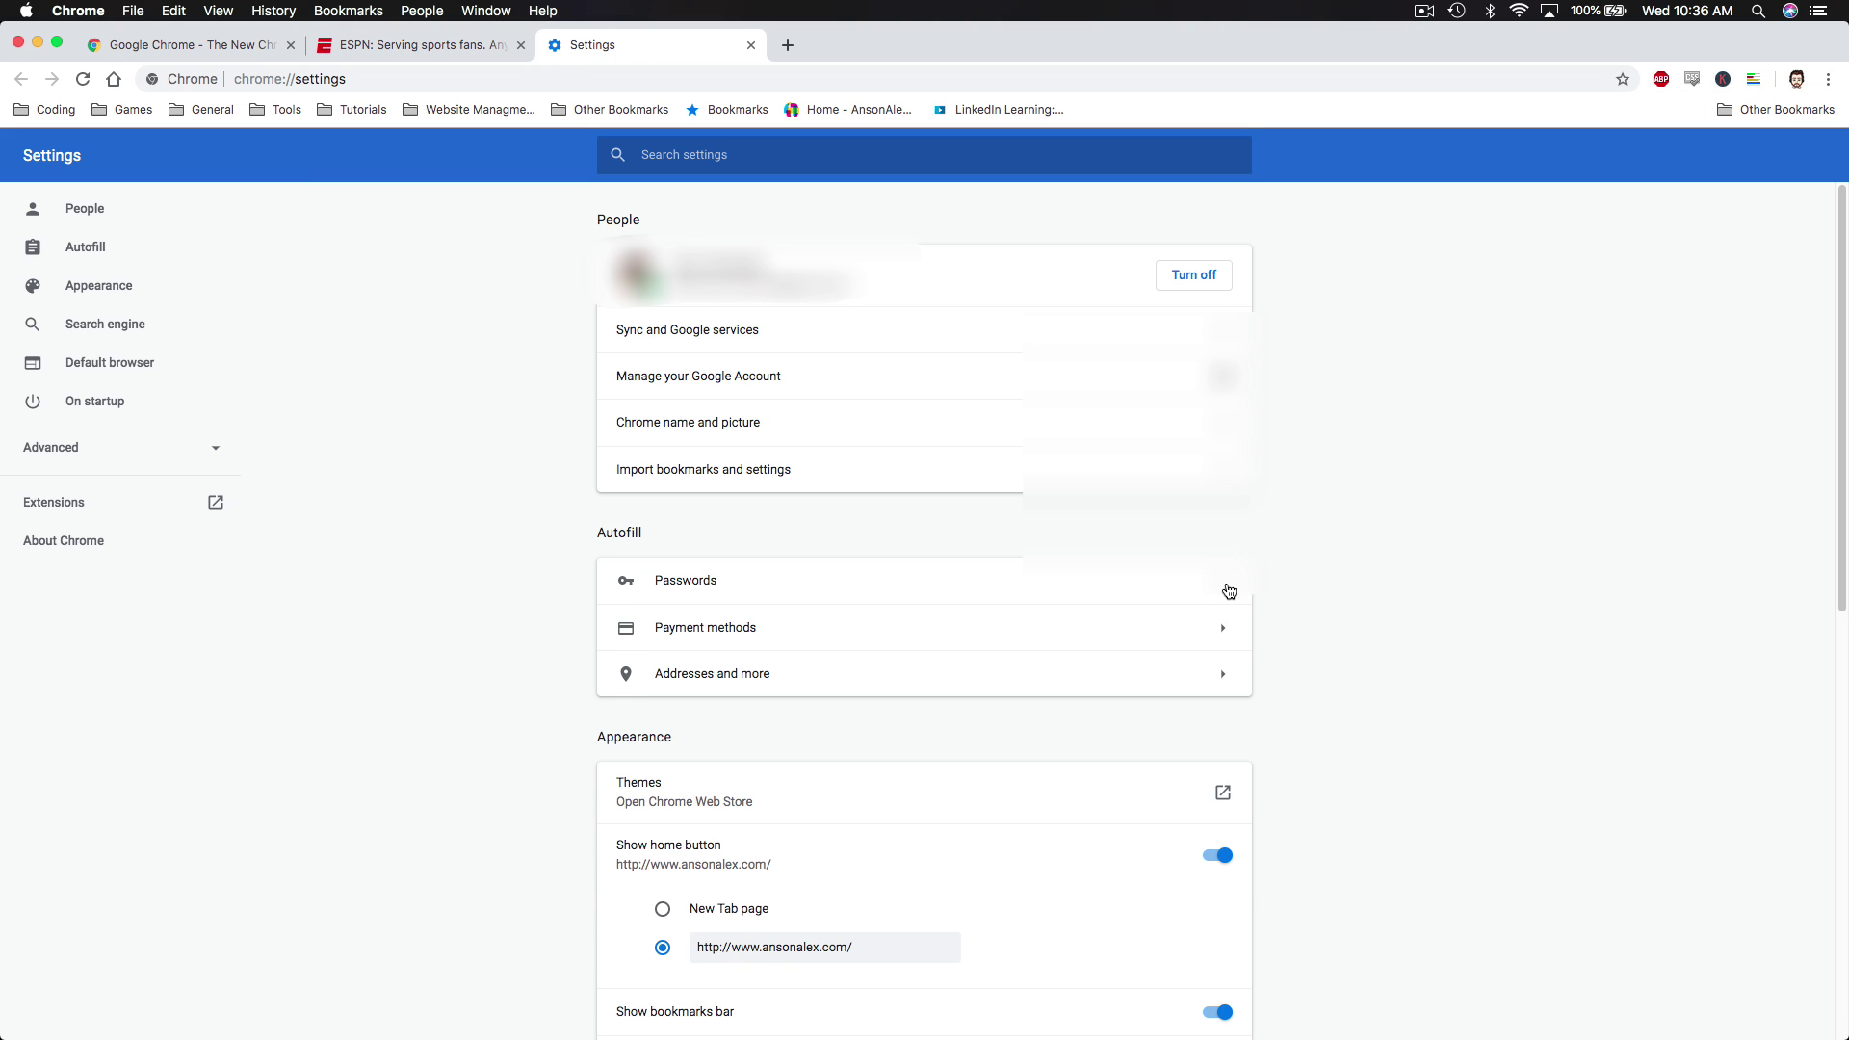
Step: In the saved passwords settings, delete cdn.registerdisney.go.com from the Never Saved list
click(1192, 580)
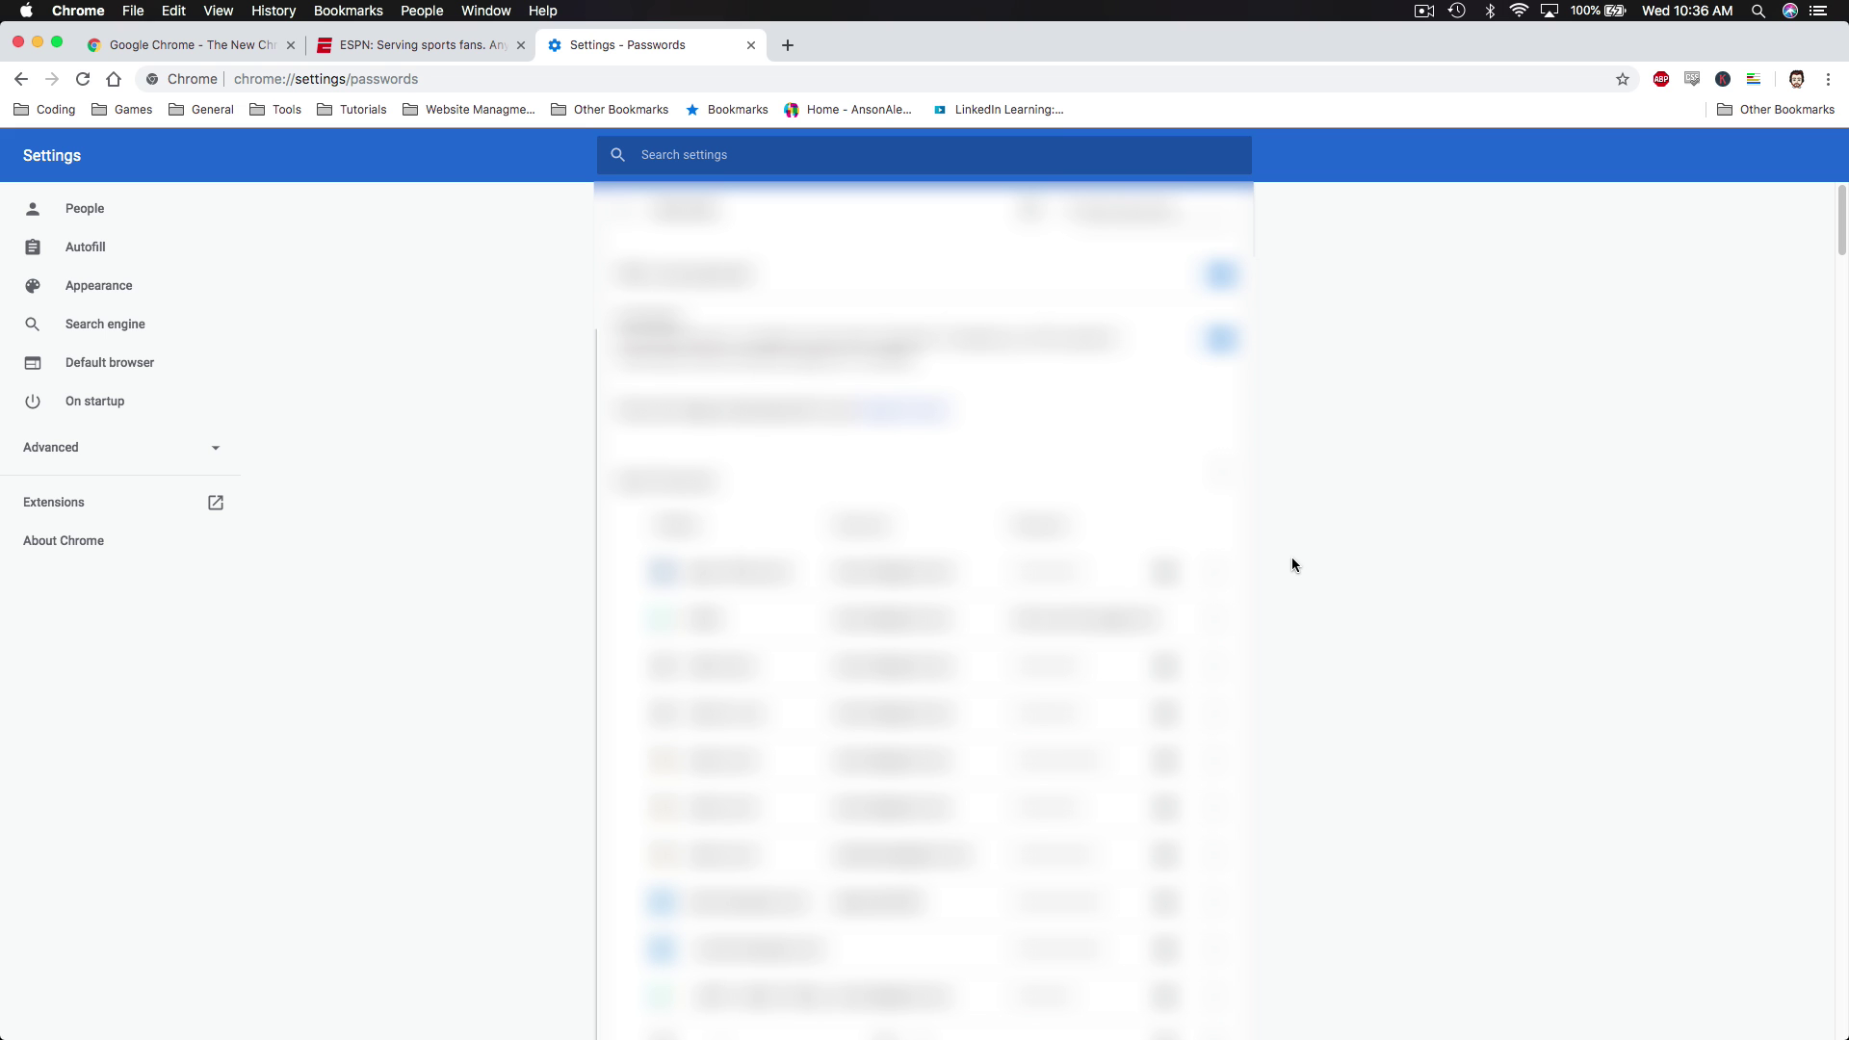
scroll(1286, 575, down, 5)
scroll(1286, 575, down, 5)
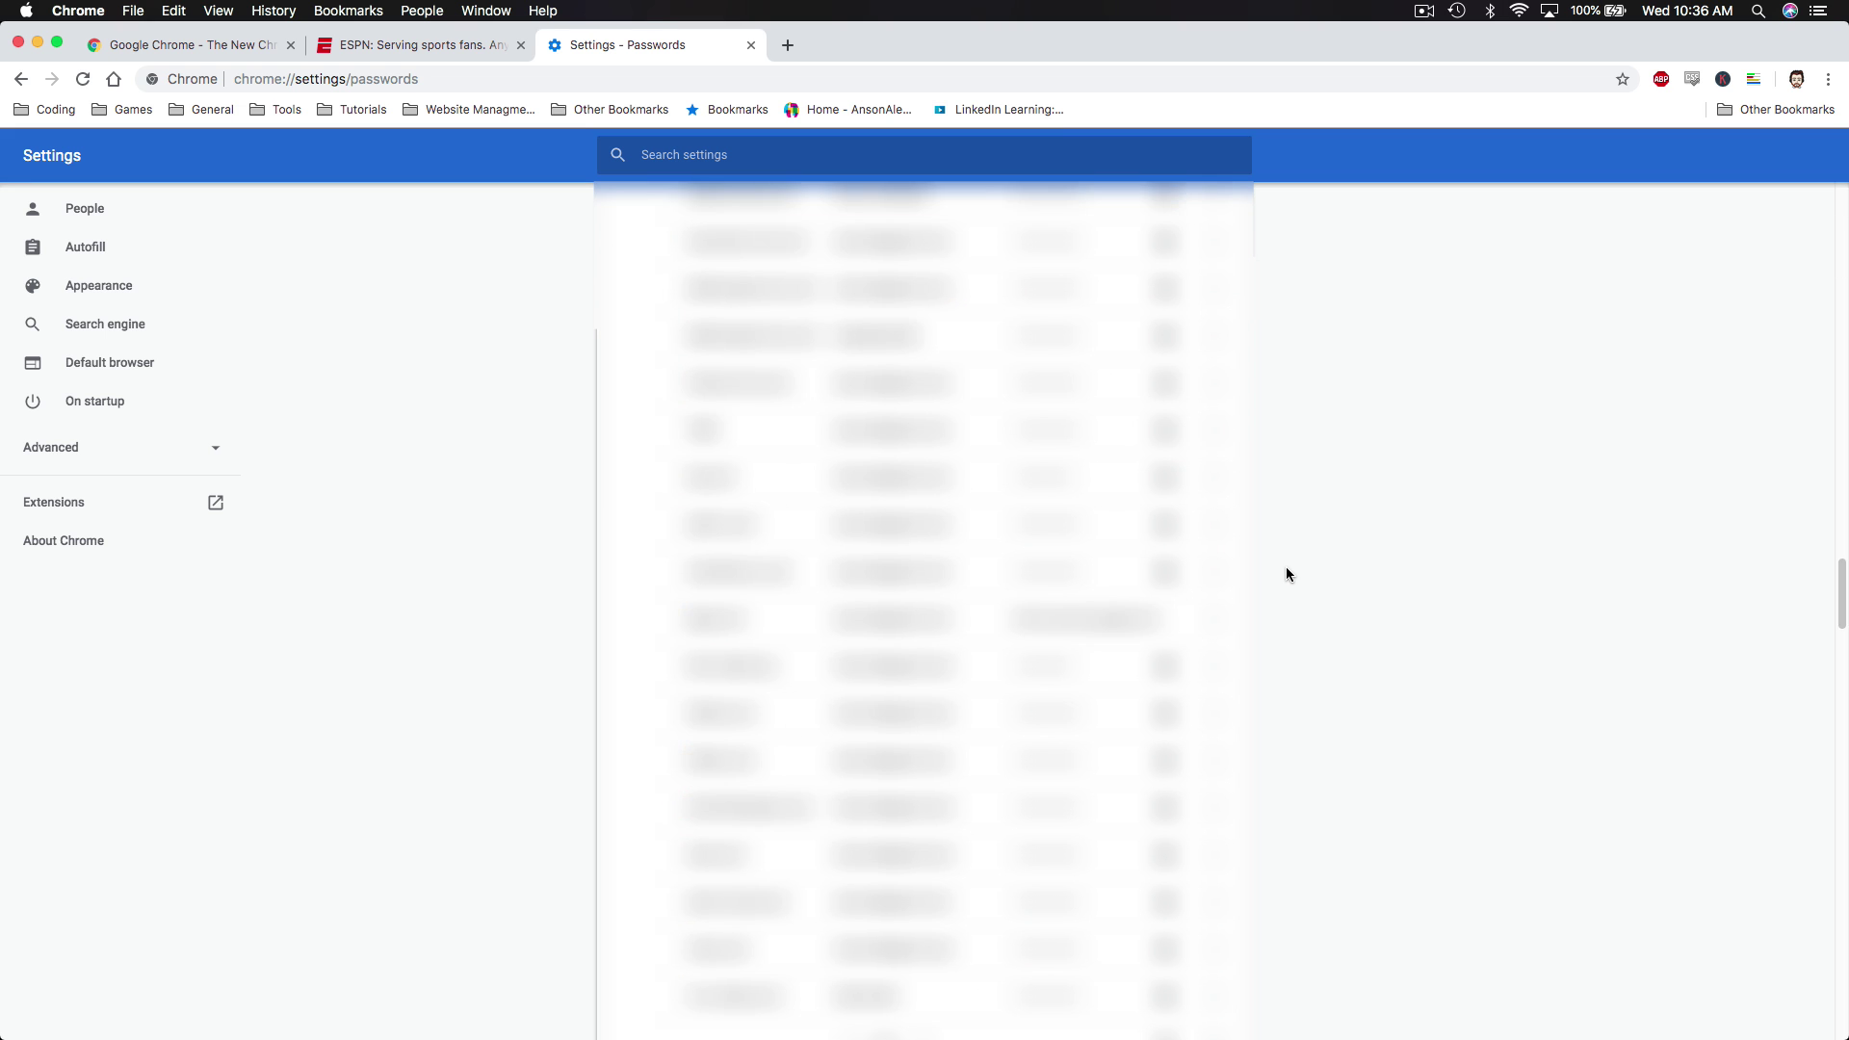
scroll(1285, 575, down, 5)
scroll(1285, 578, down, 5)
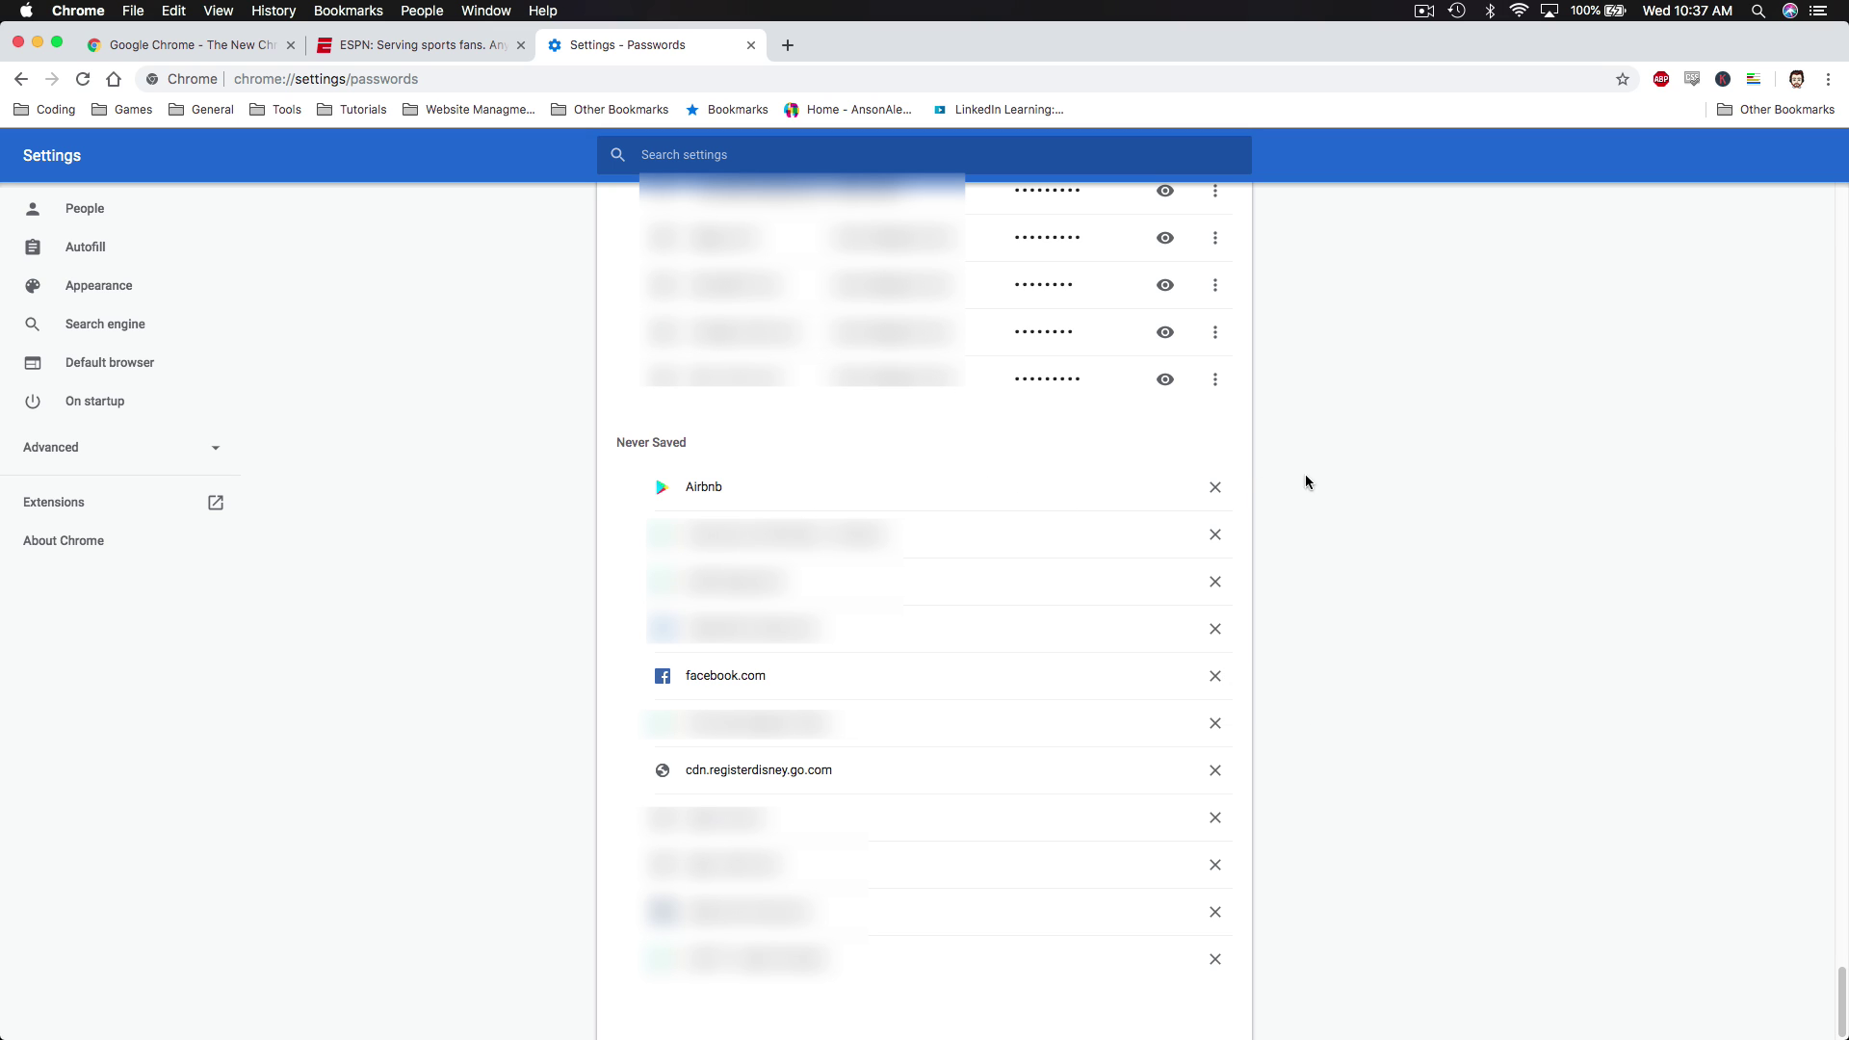
click(1215, 772)
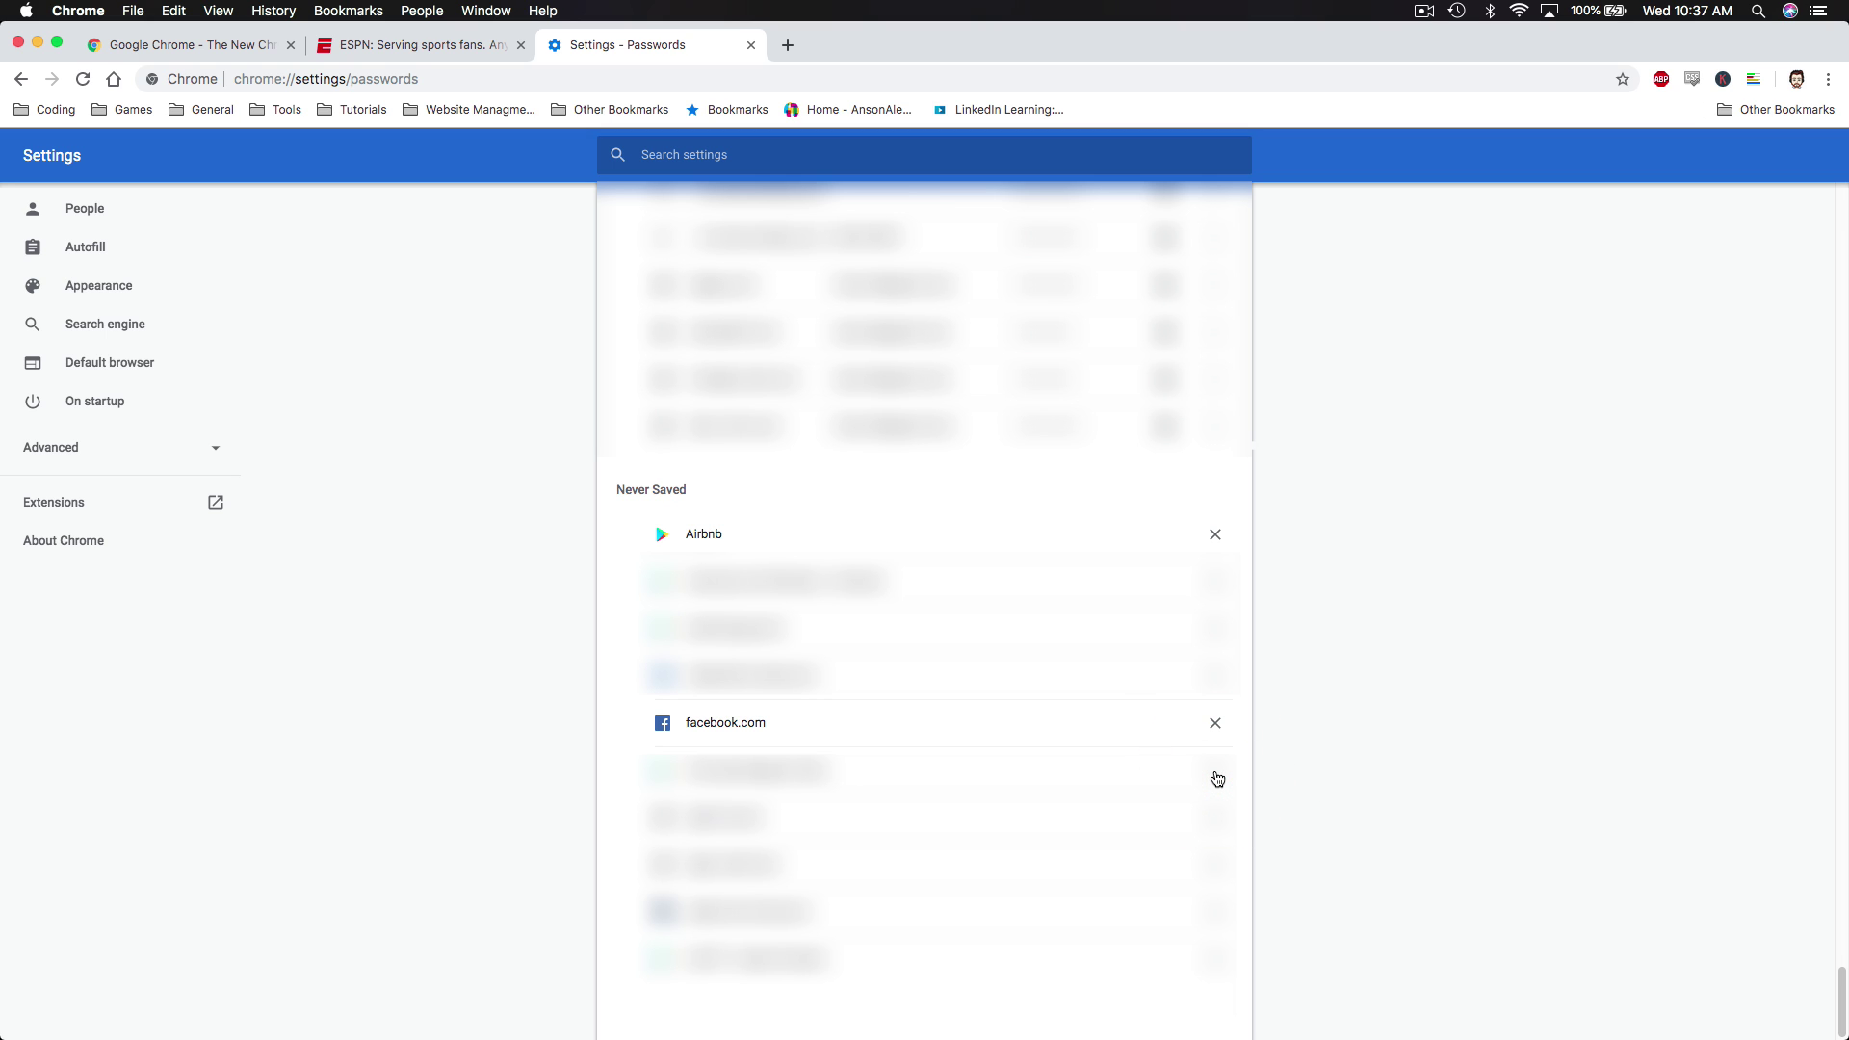
click(452, 55)
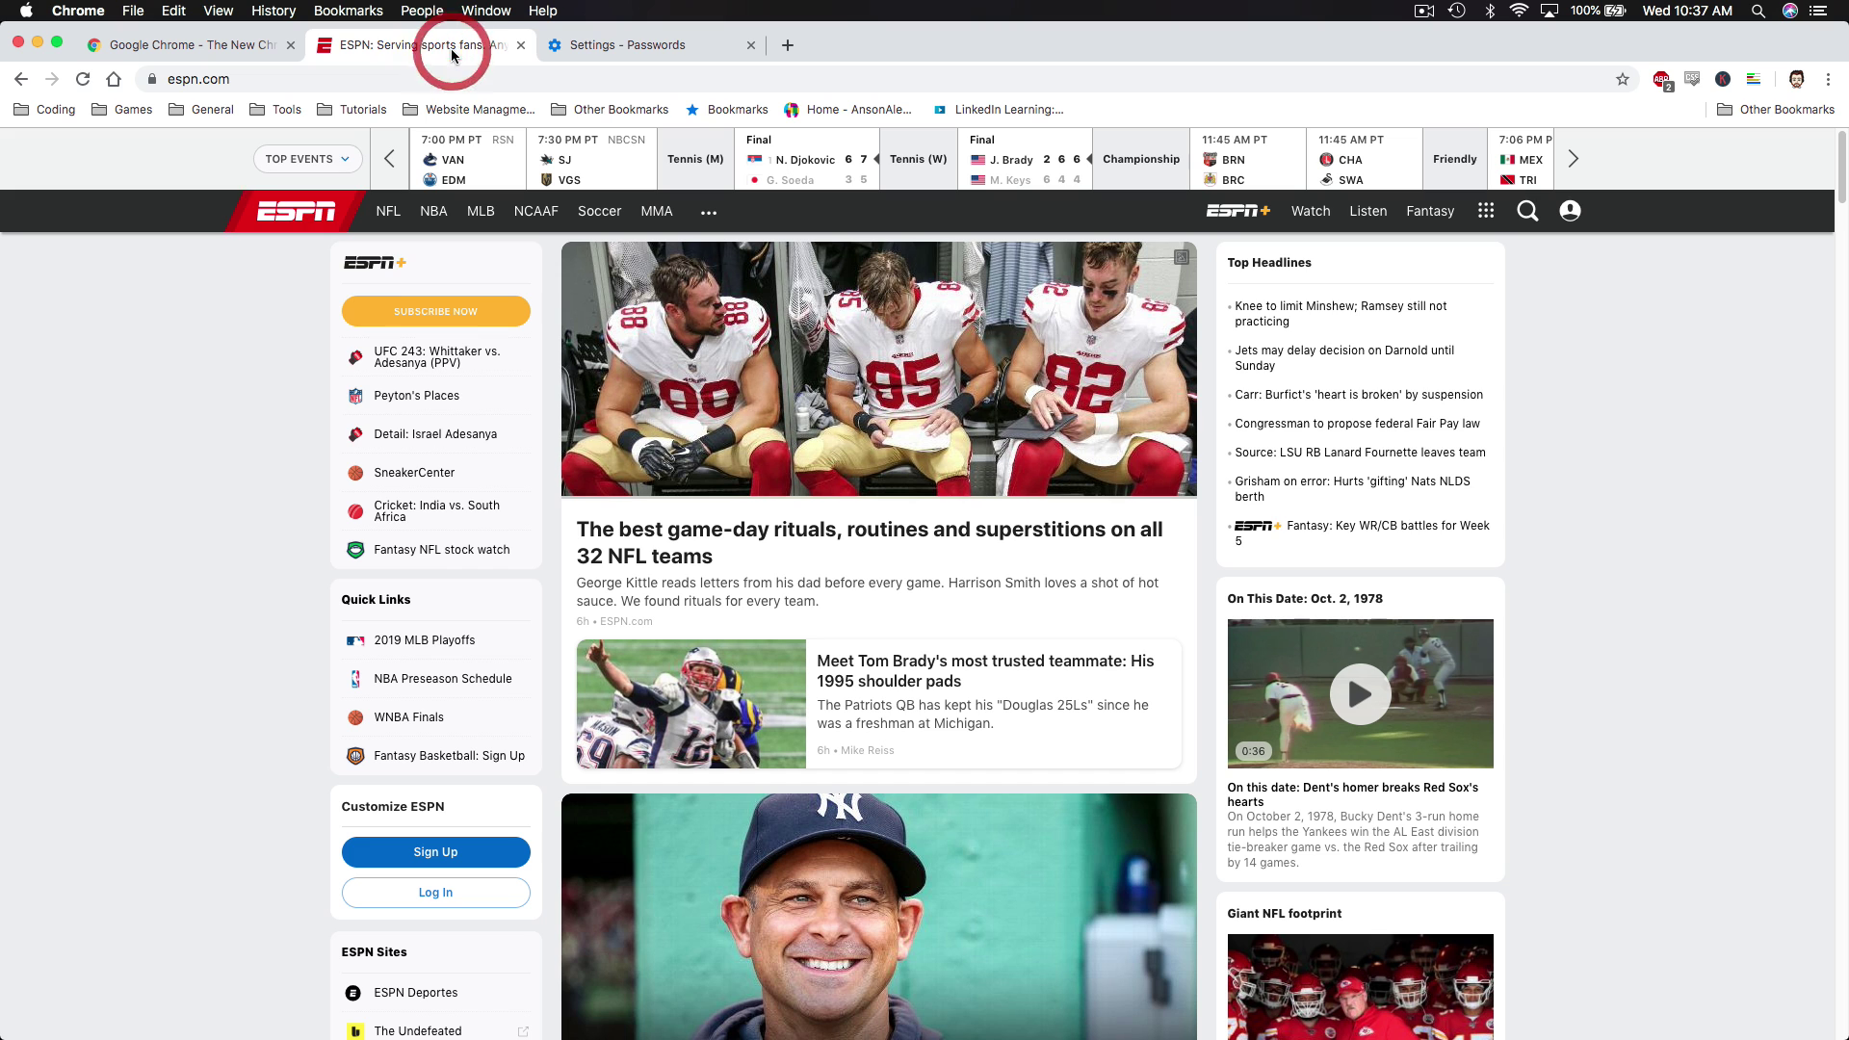
click(83, 79)
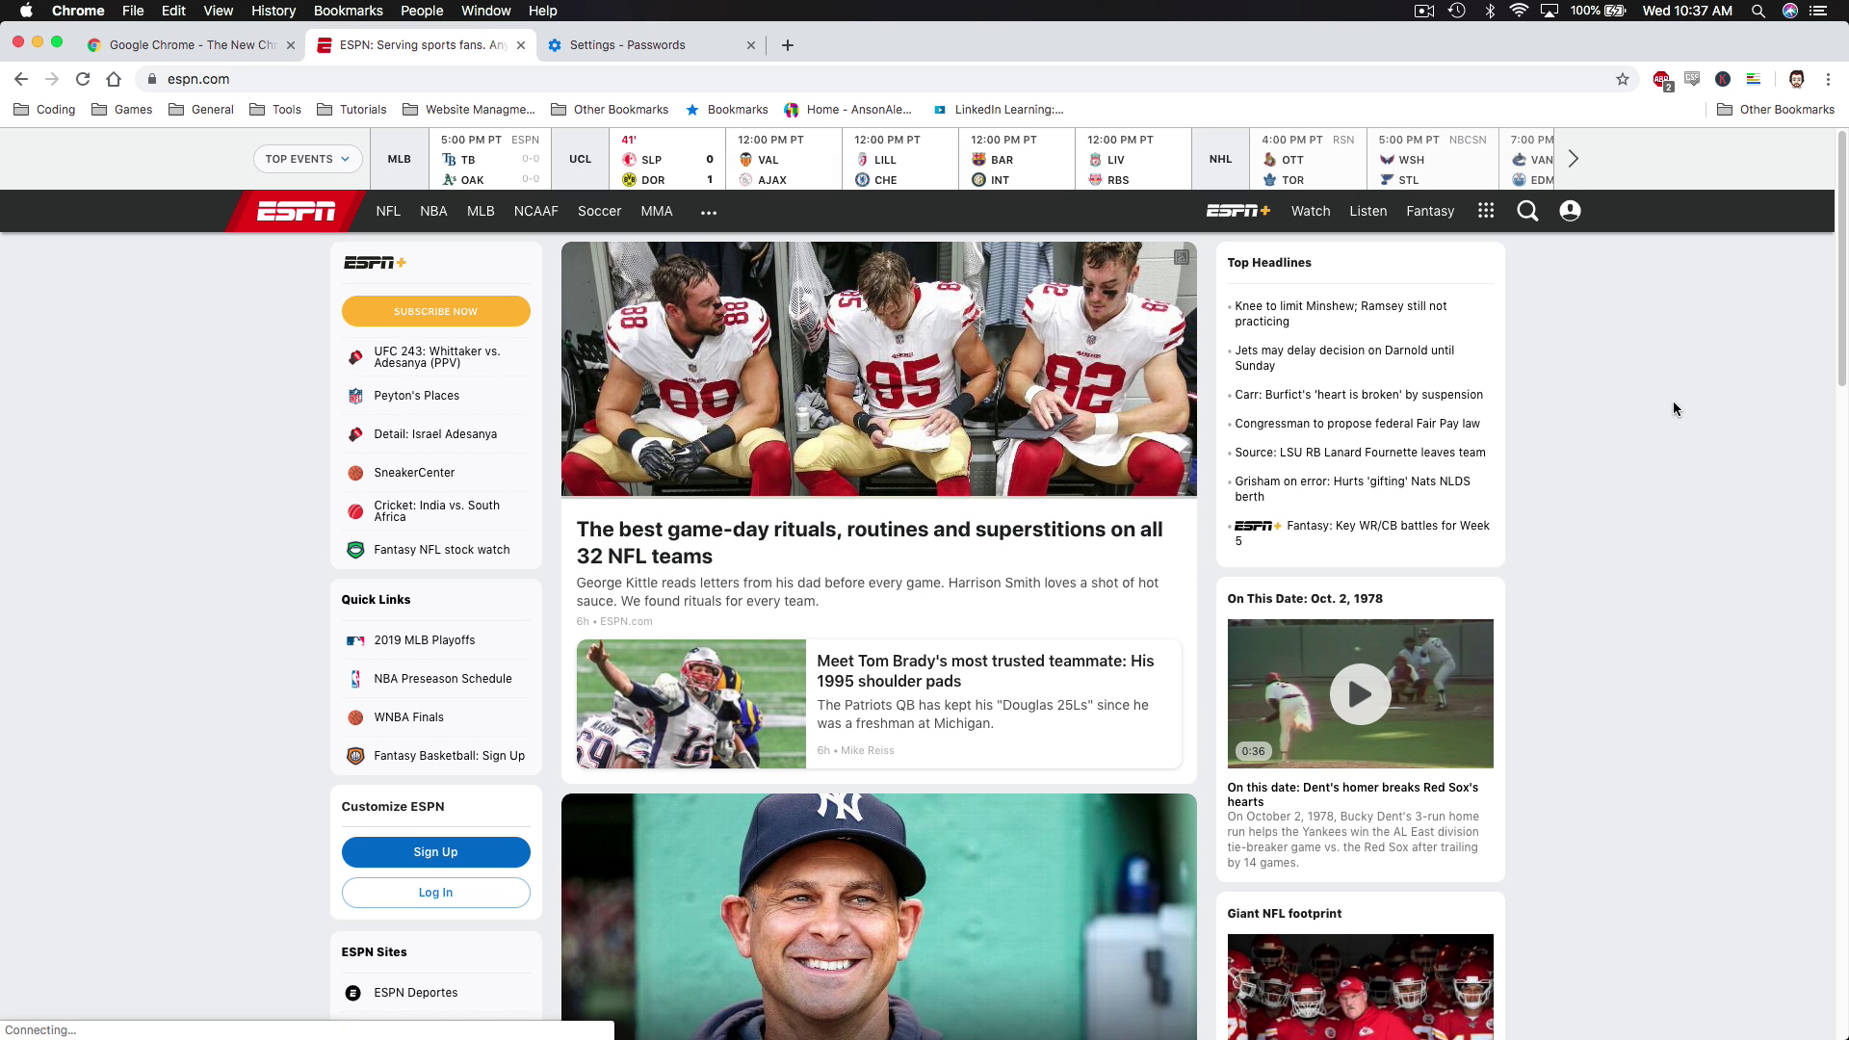
click(879, 416)
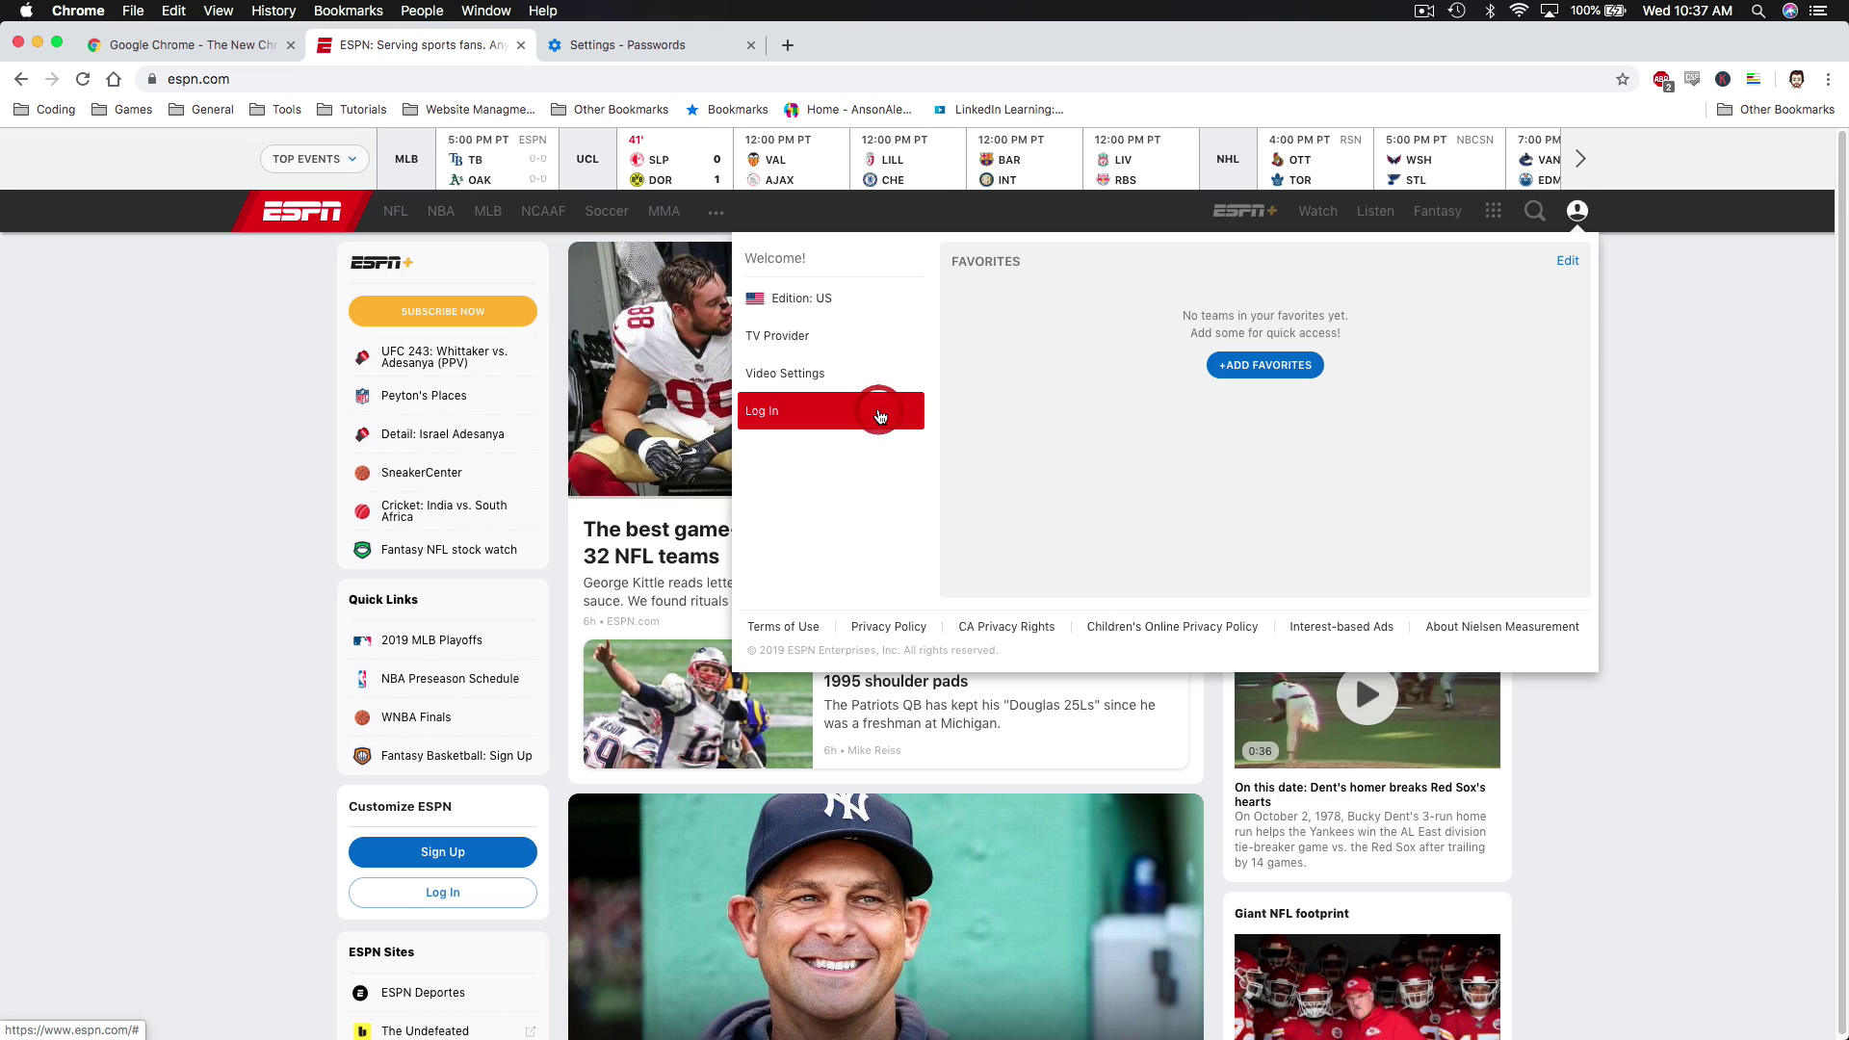
click(847, 240)
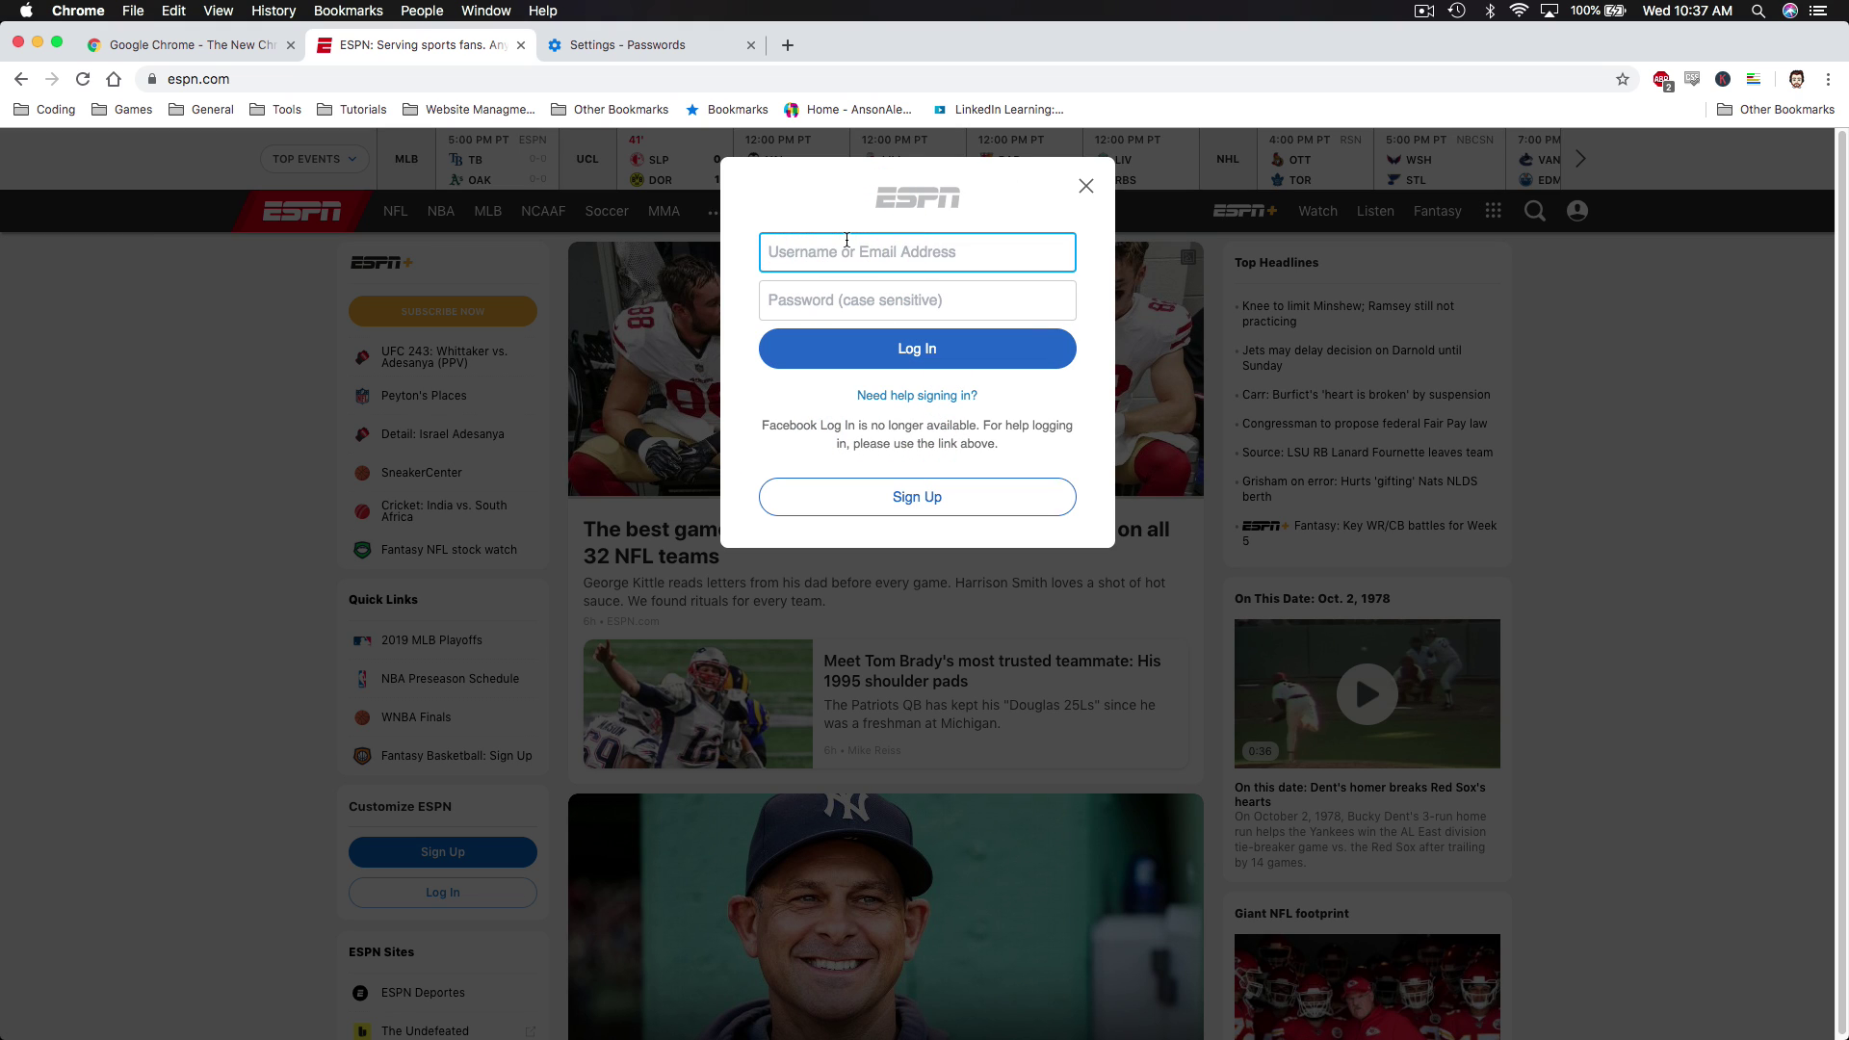
key(Tab)
text(********)
key(Return)
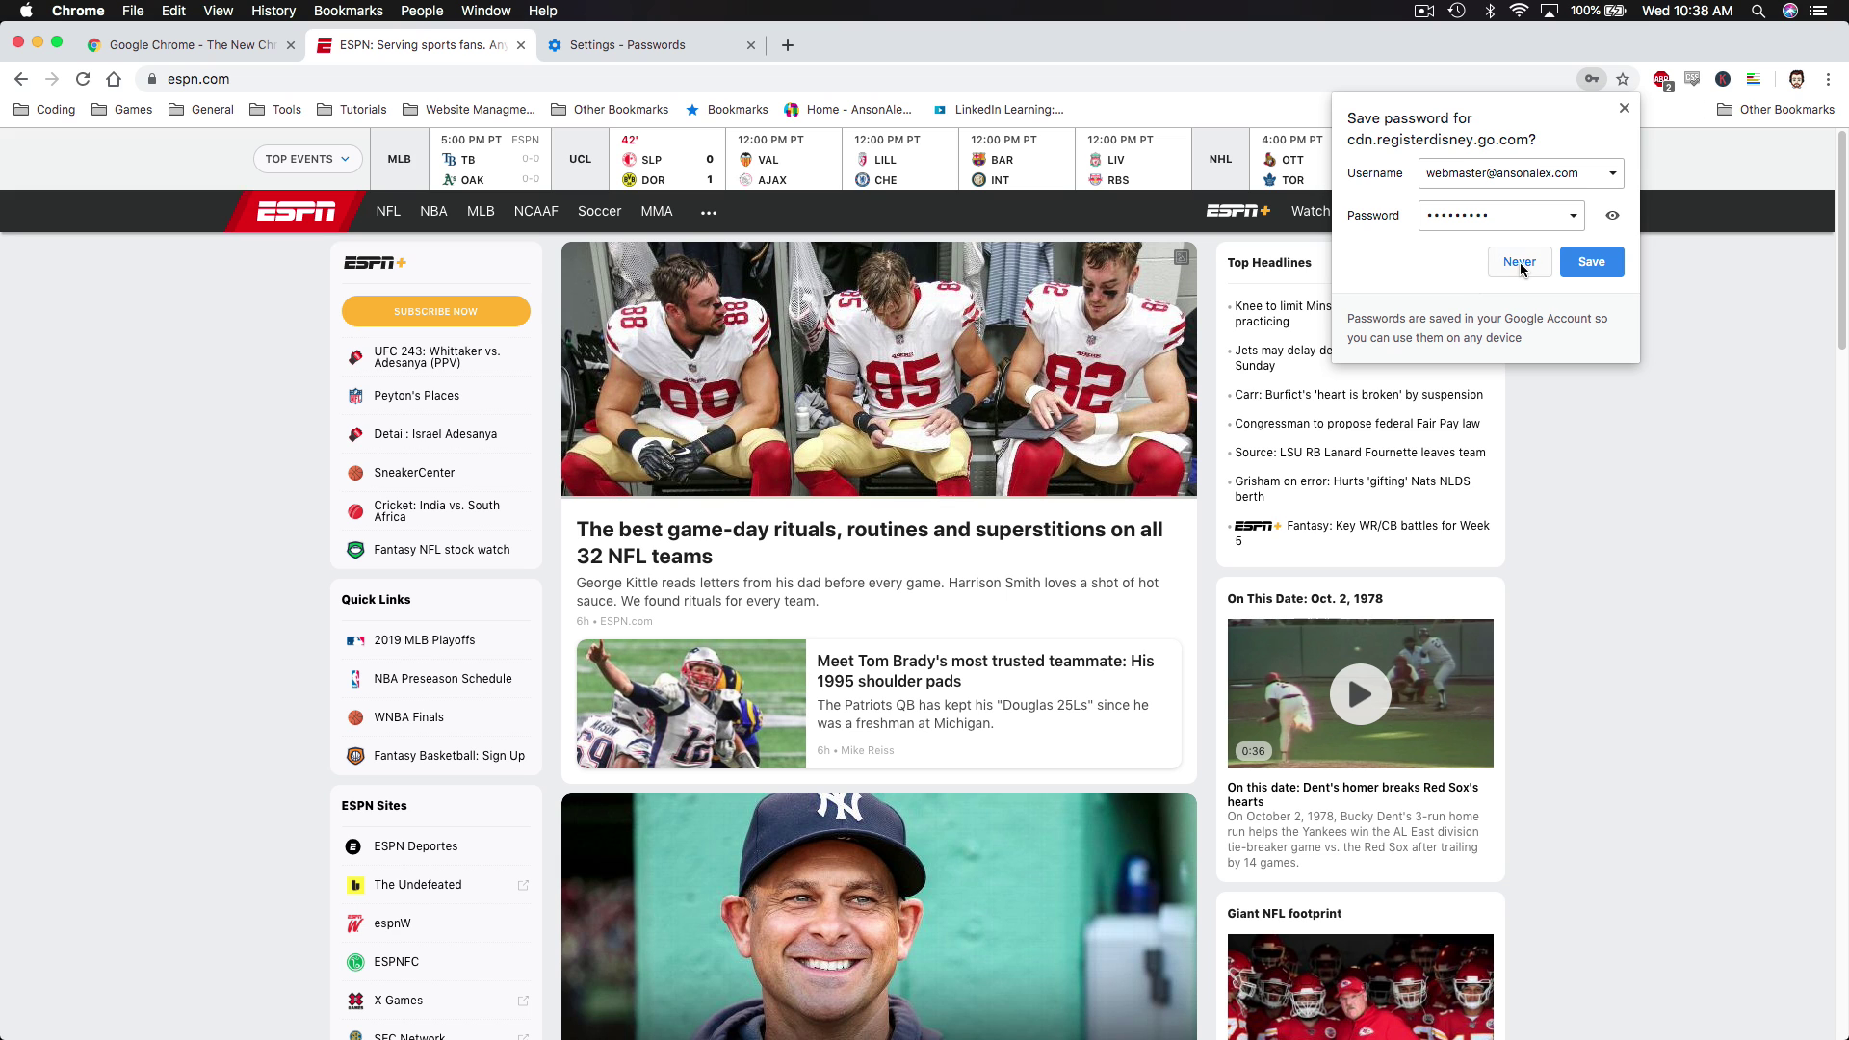
click(1520, 262)
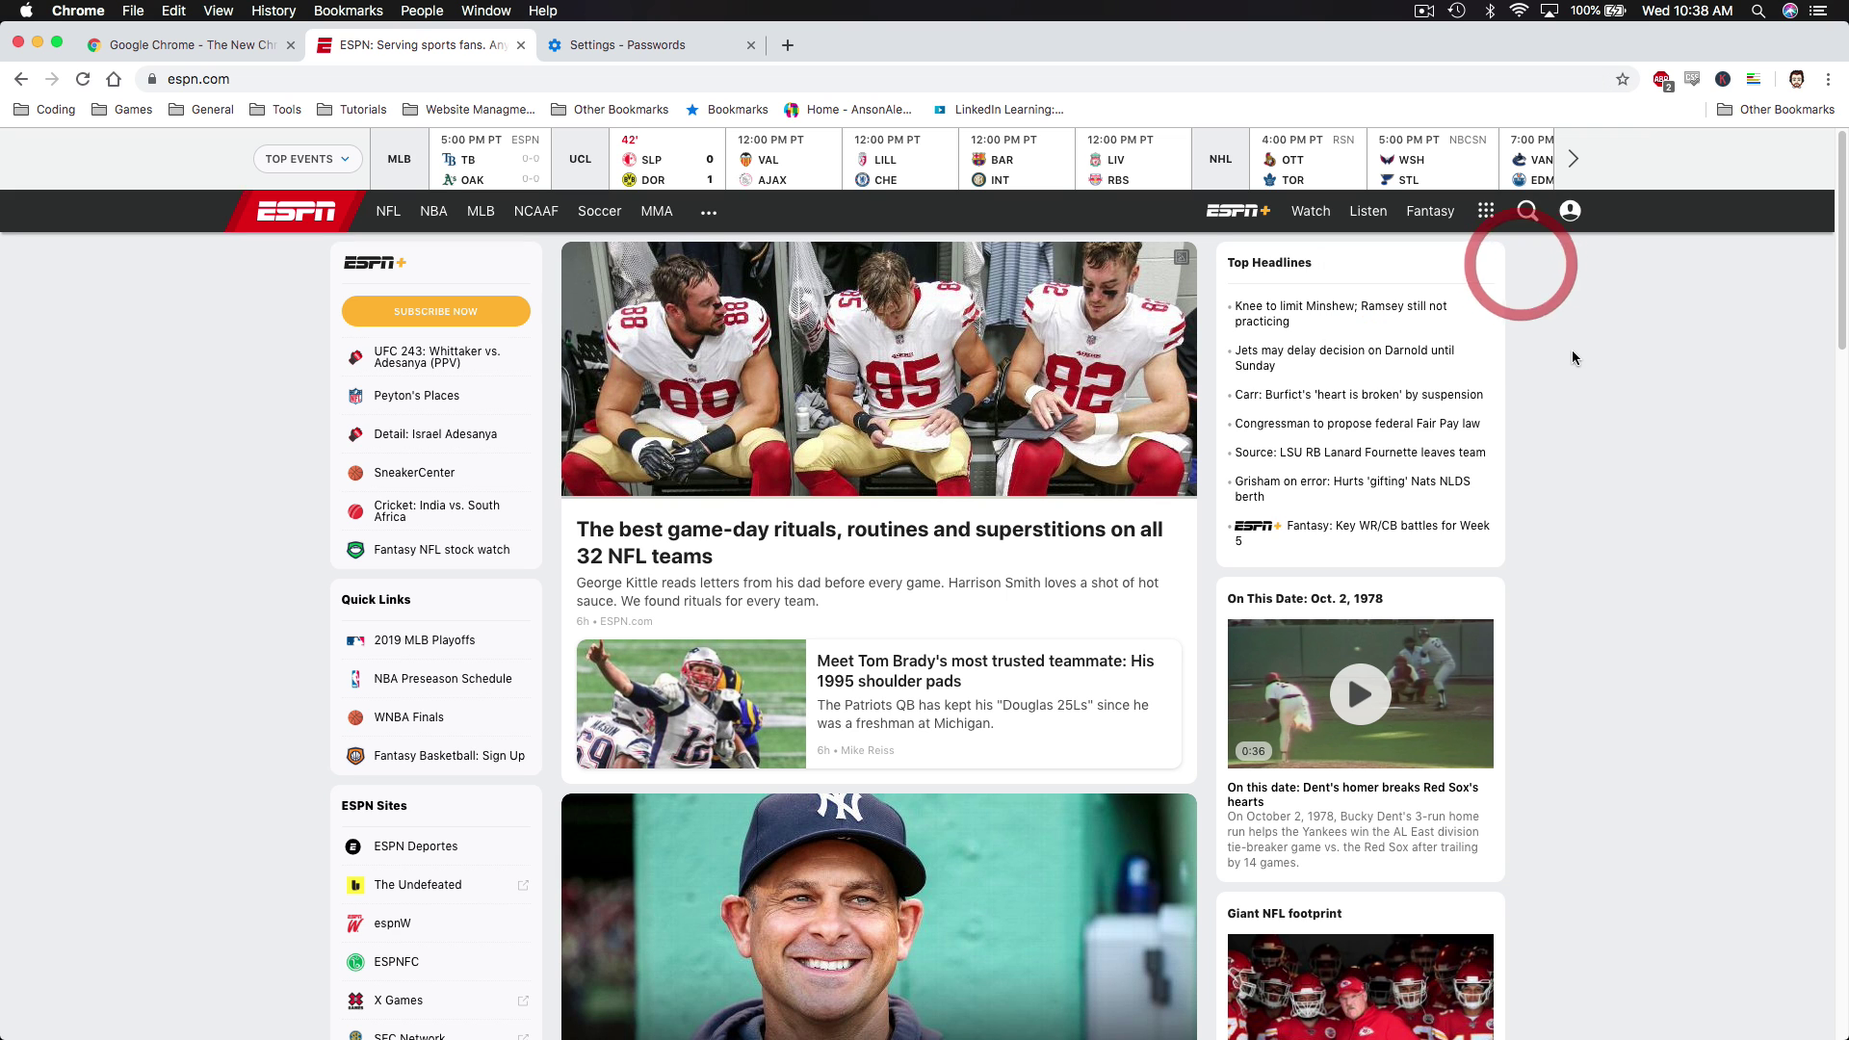
Step: Check that the Passwords settings list cdn.registerdisney.go.com under Never Saved, then return to ESPN
click(83, 79)
click(588, 53)
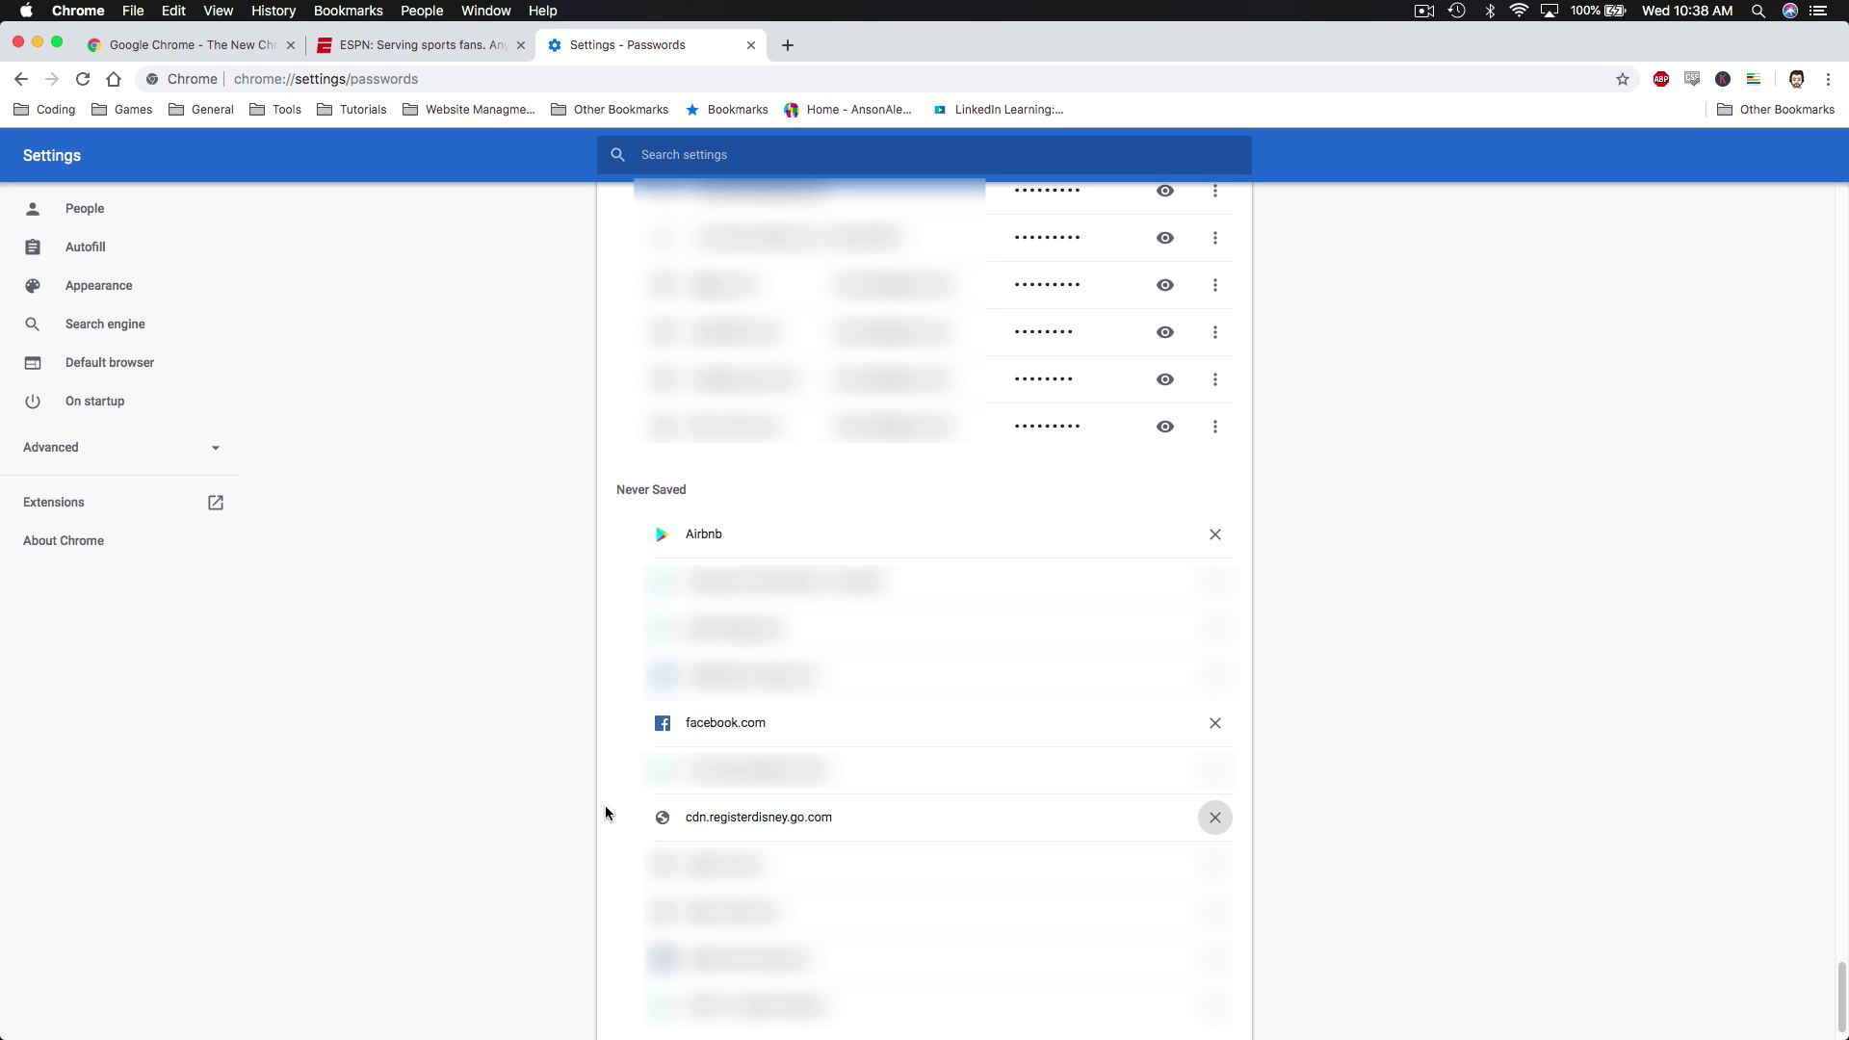
click(1289, 800)
click(335, 39)
mouse_move(1569, 211)
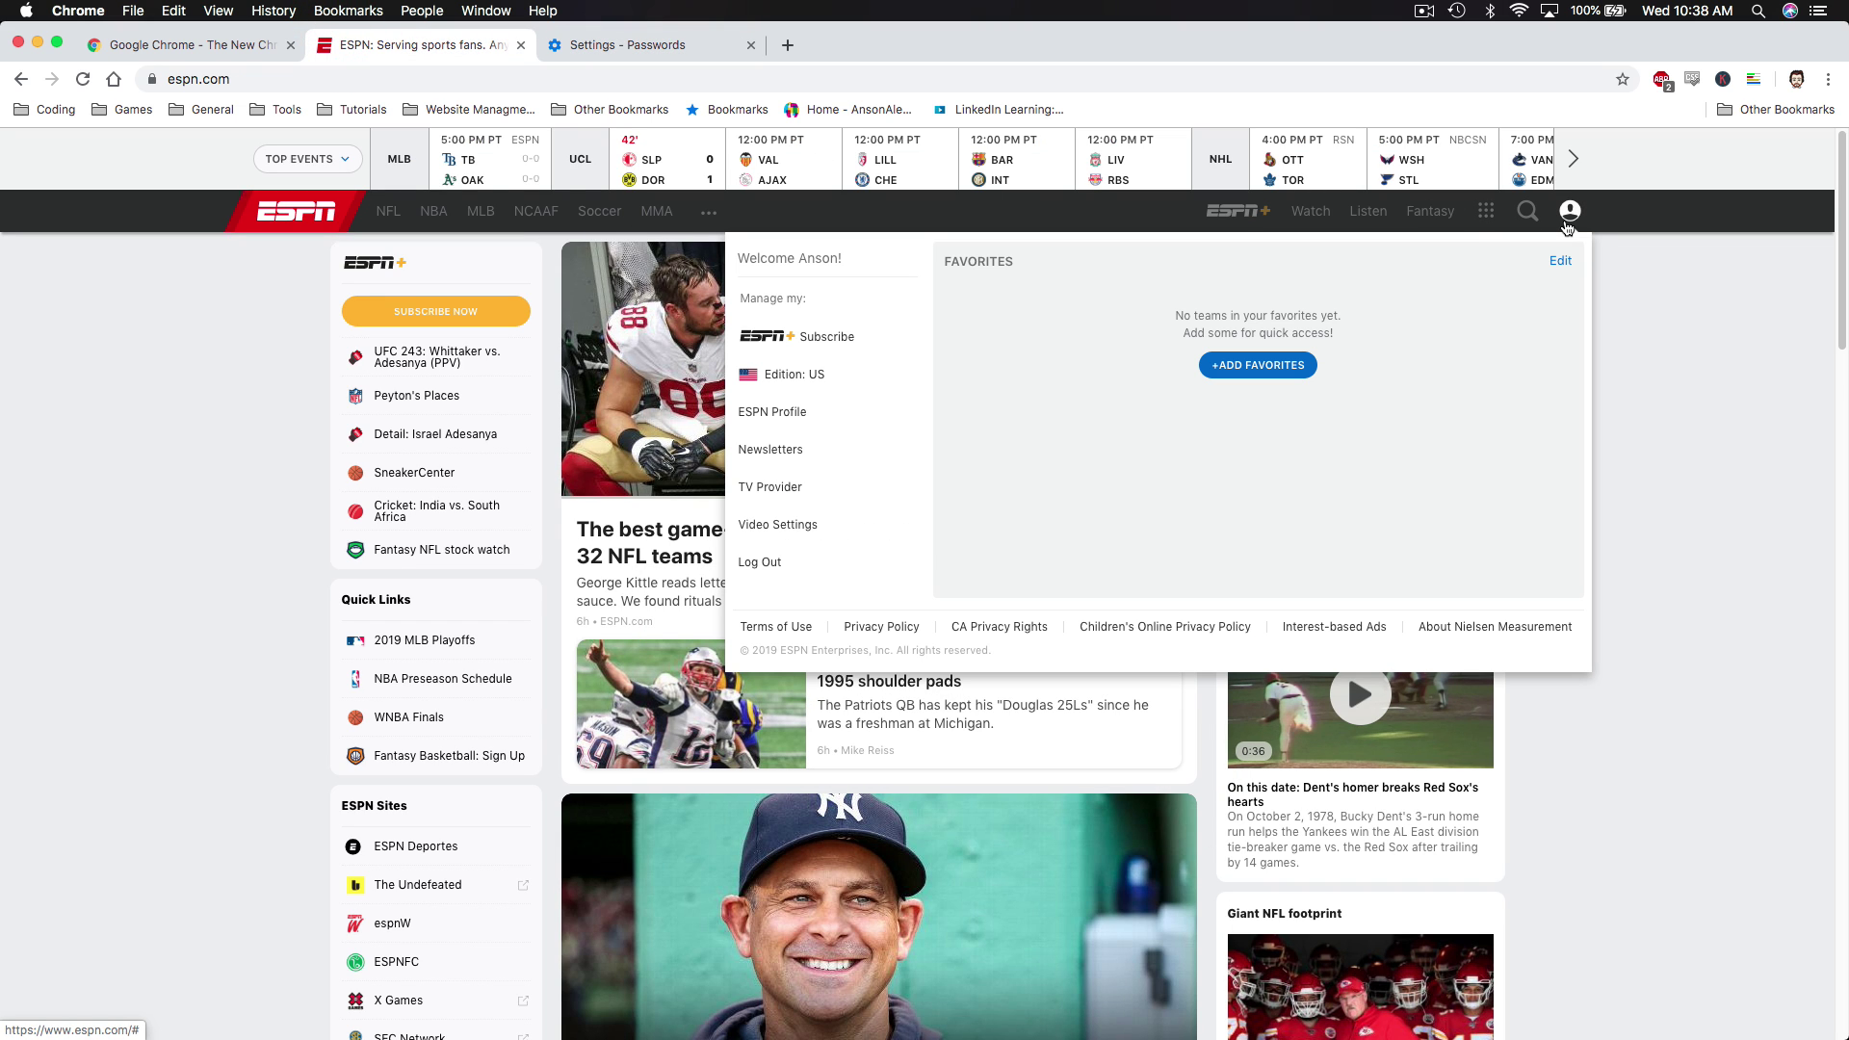
click(840, 568)
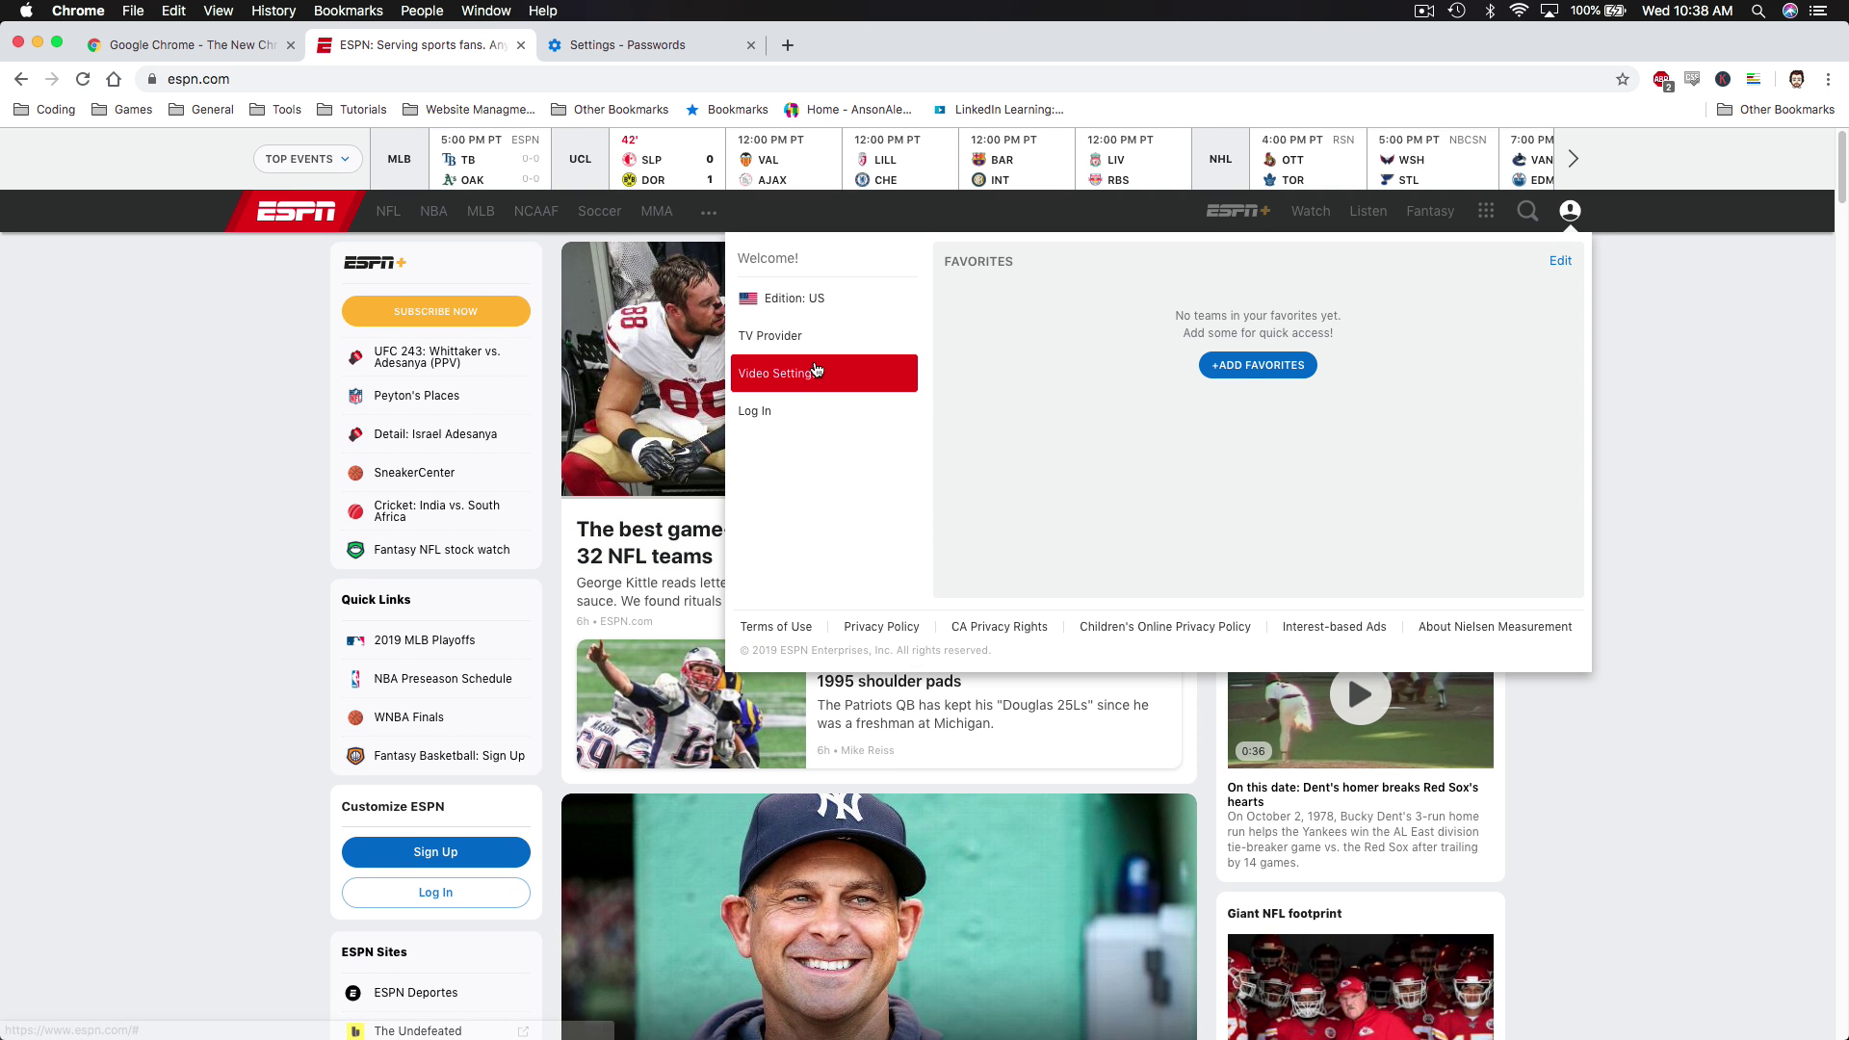
click(755, 410)
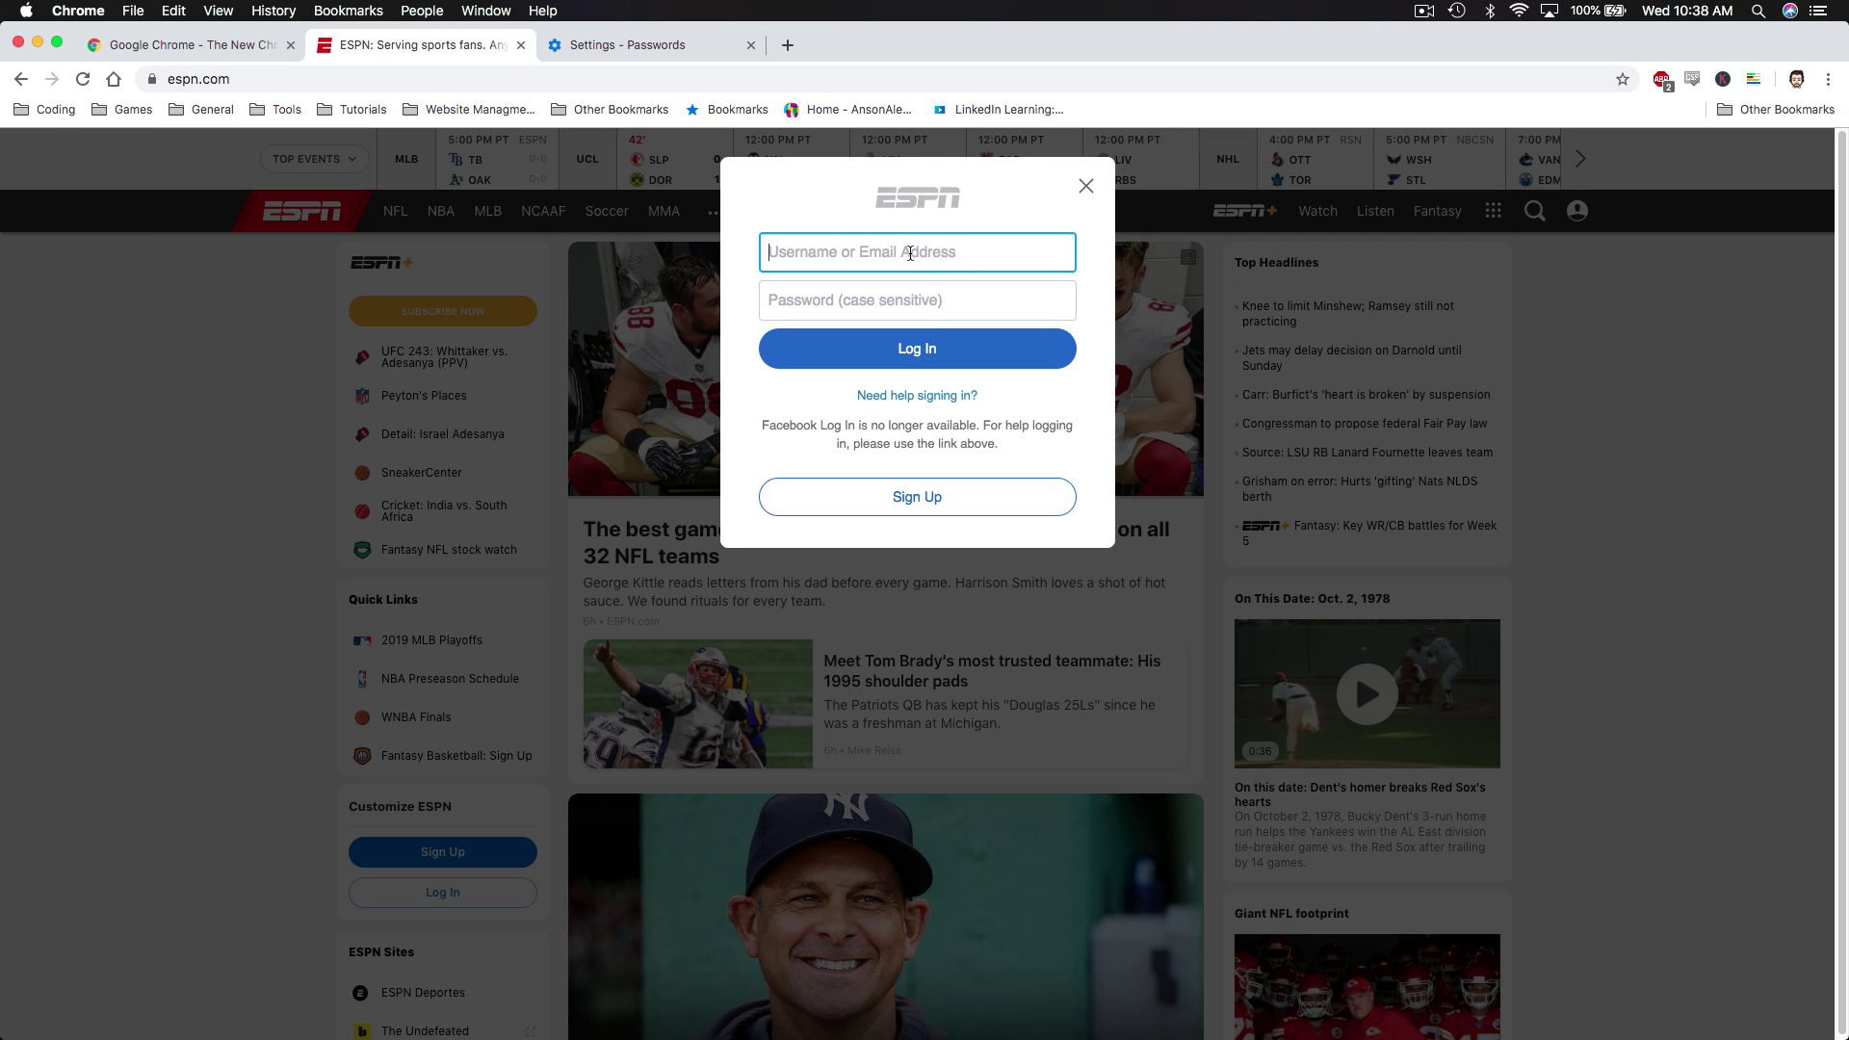
key(Tab)
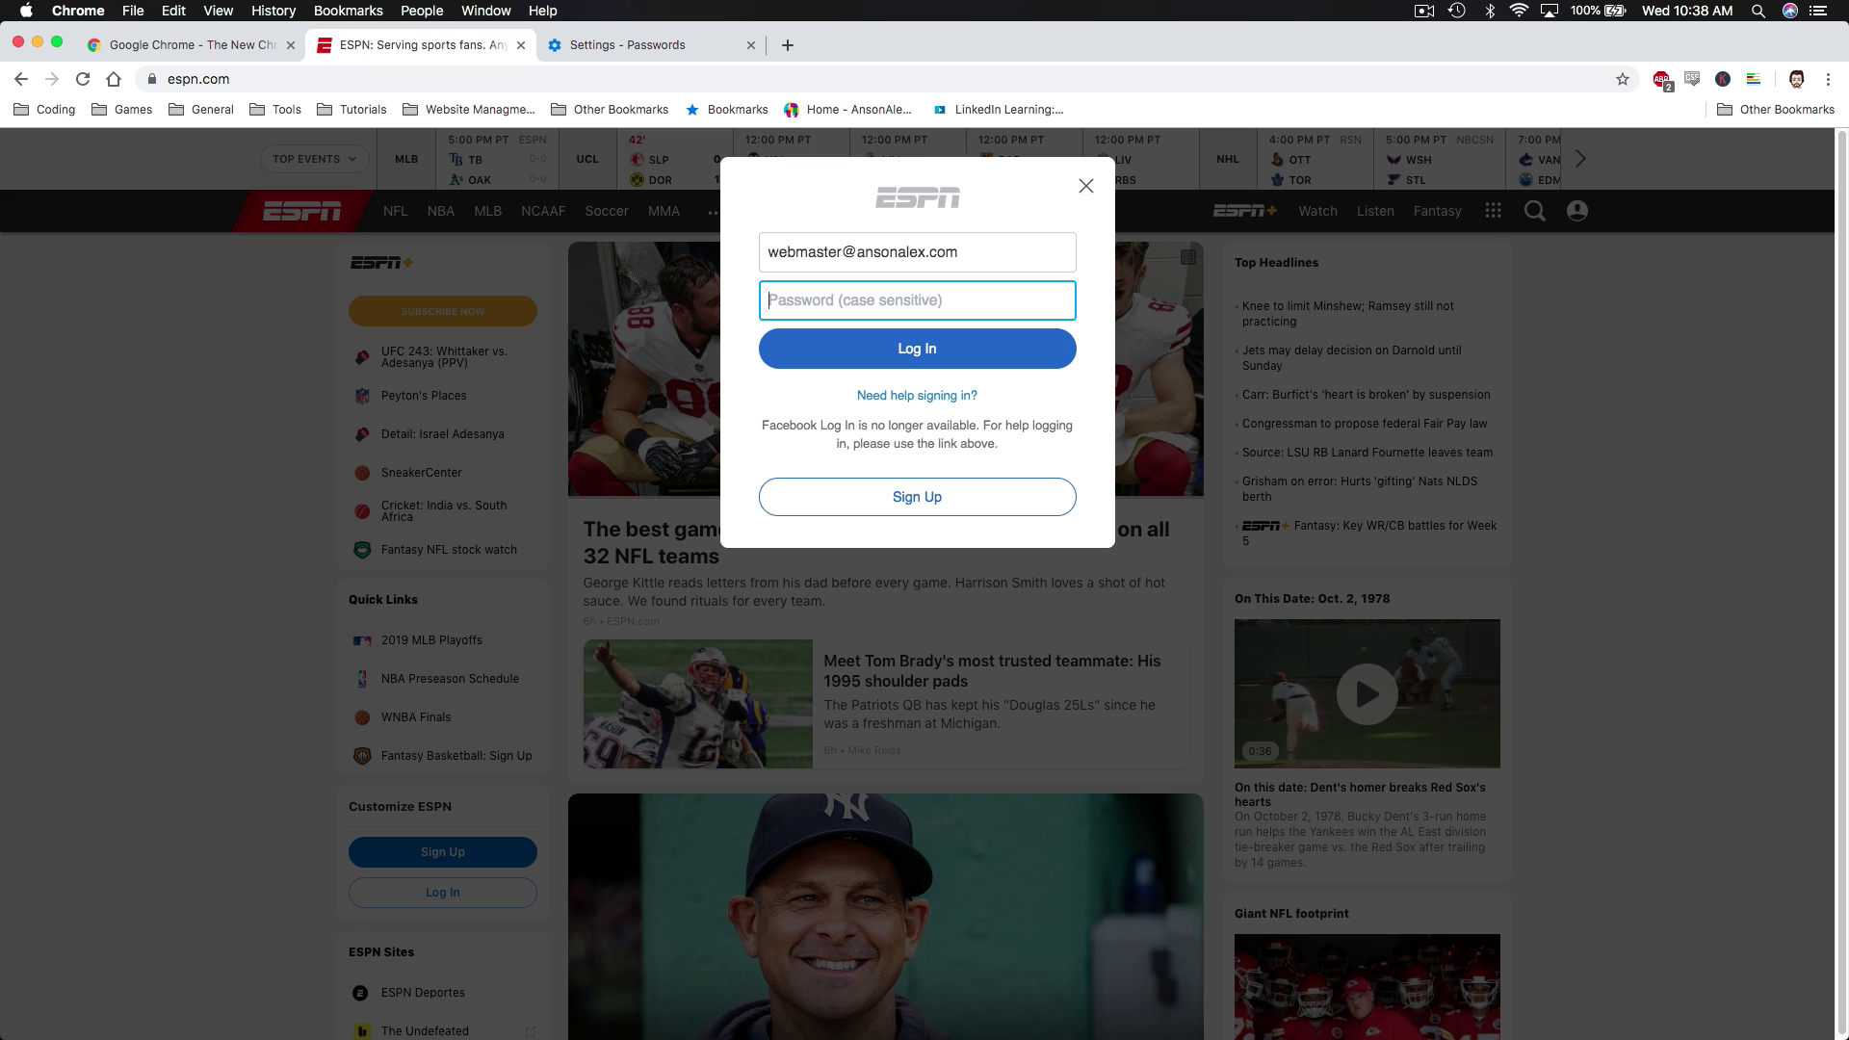
text(••••••••)
click(944, 361)
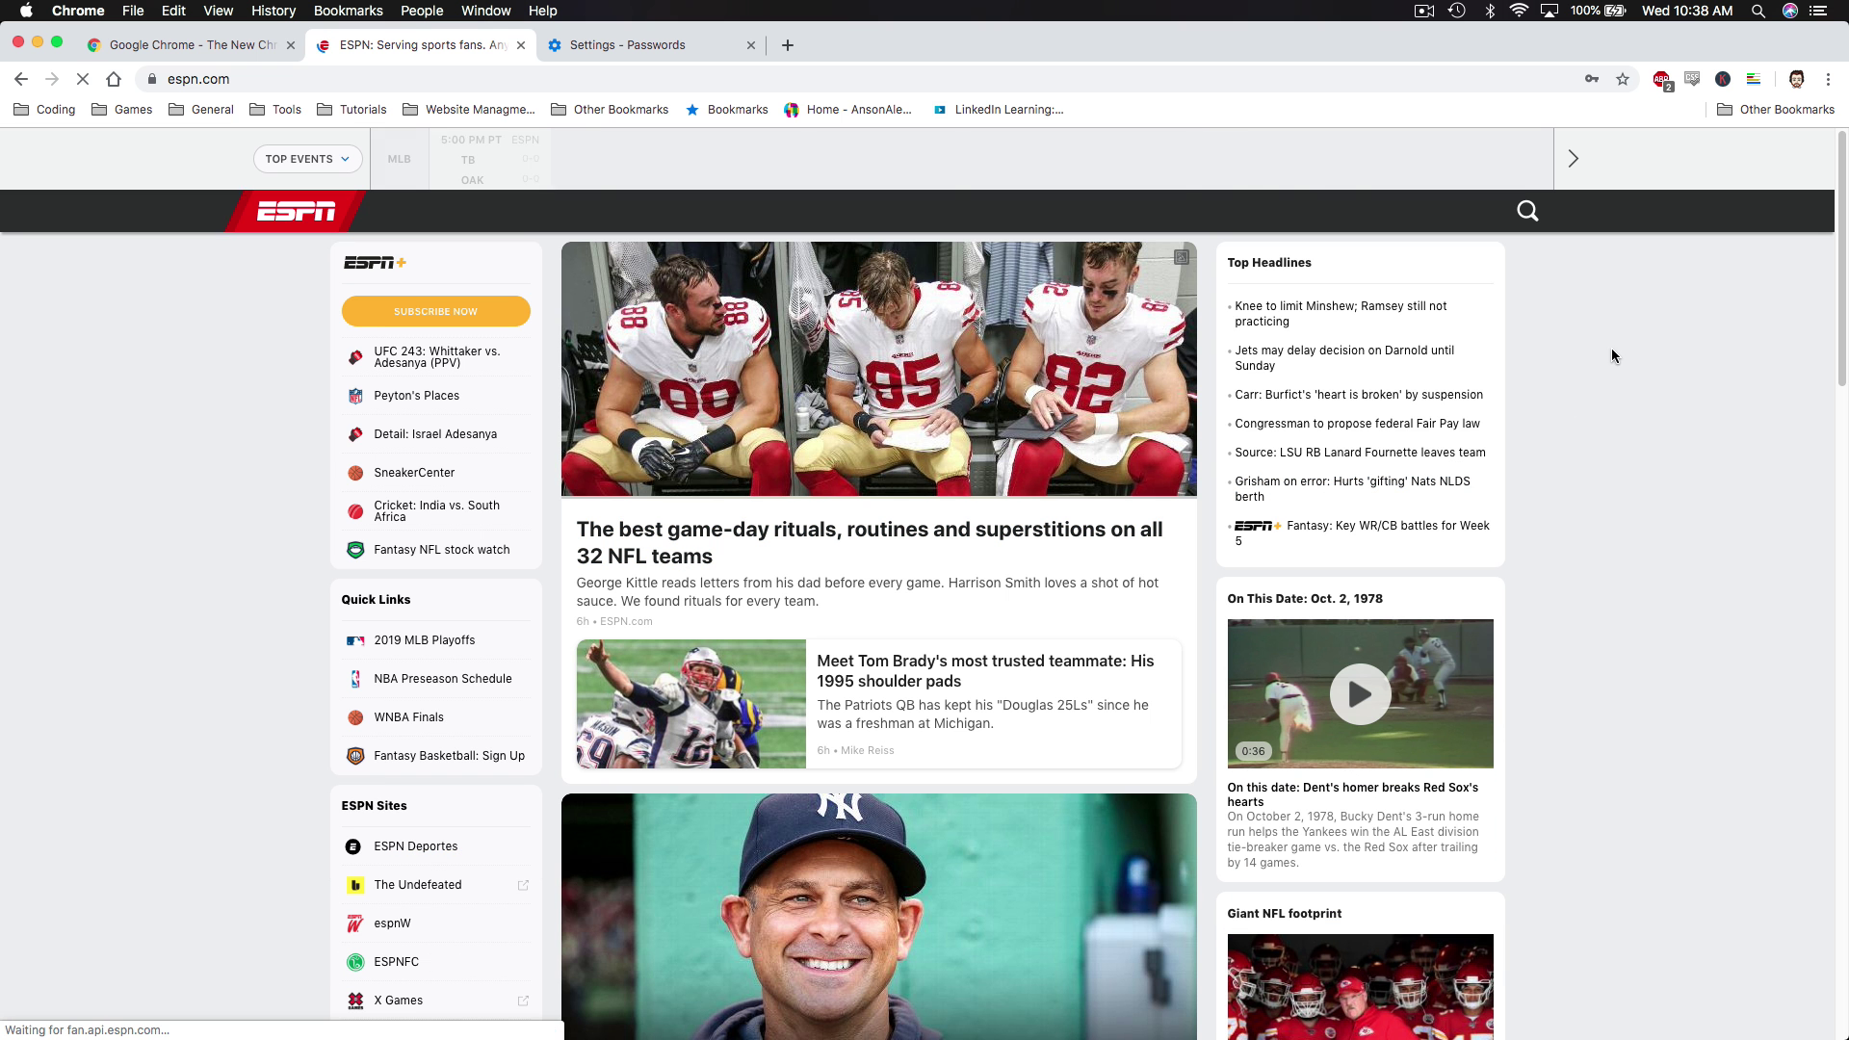
click(676, 46)
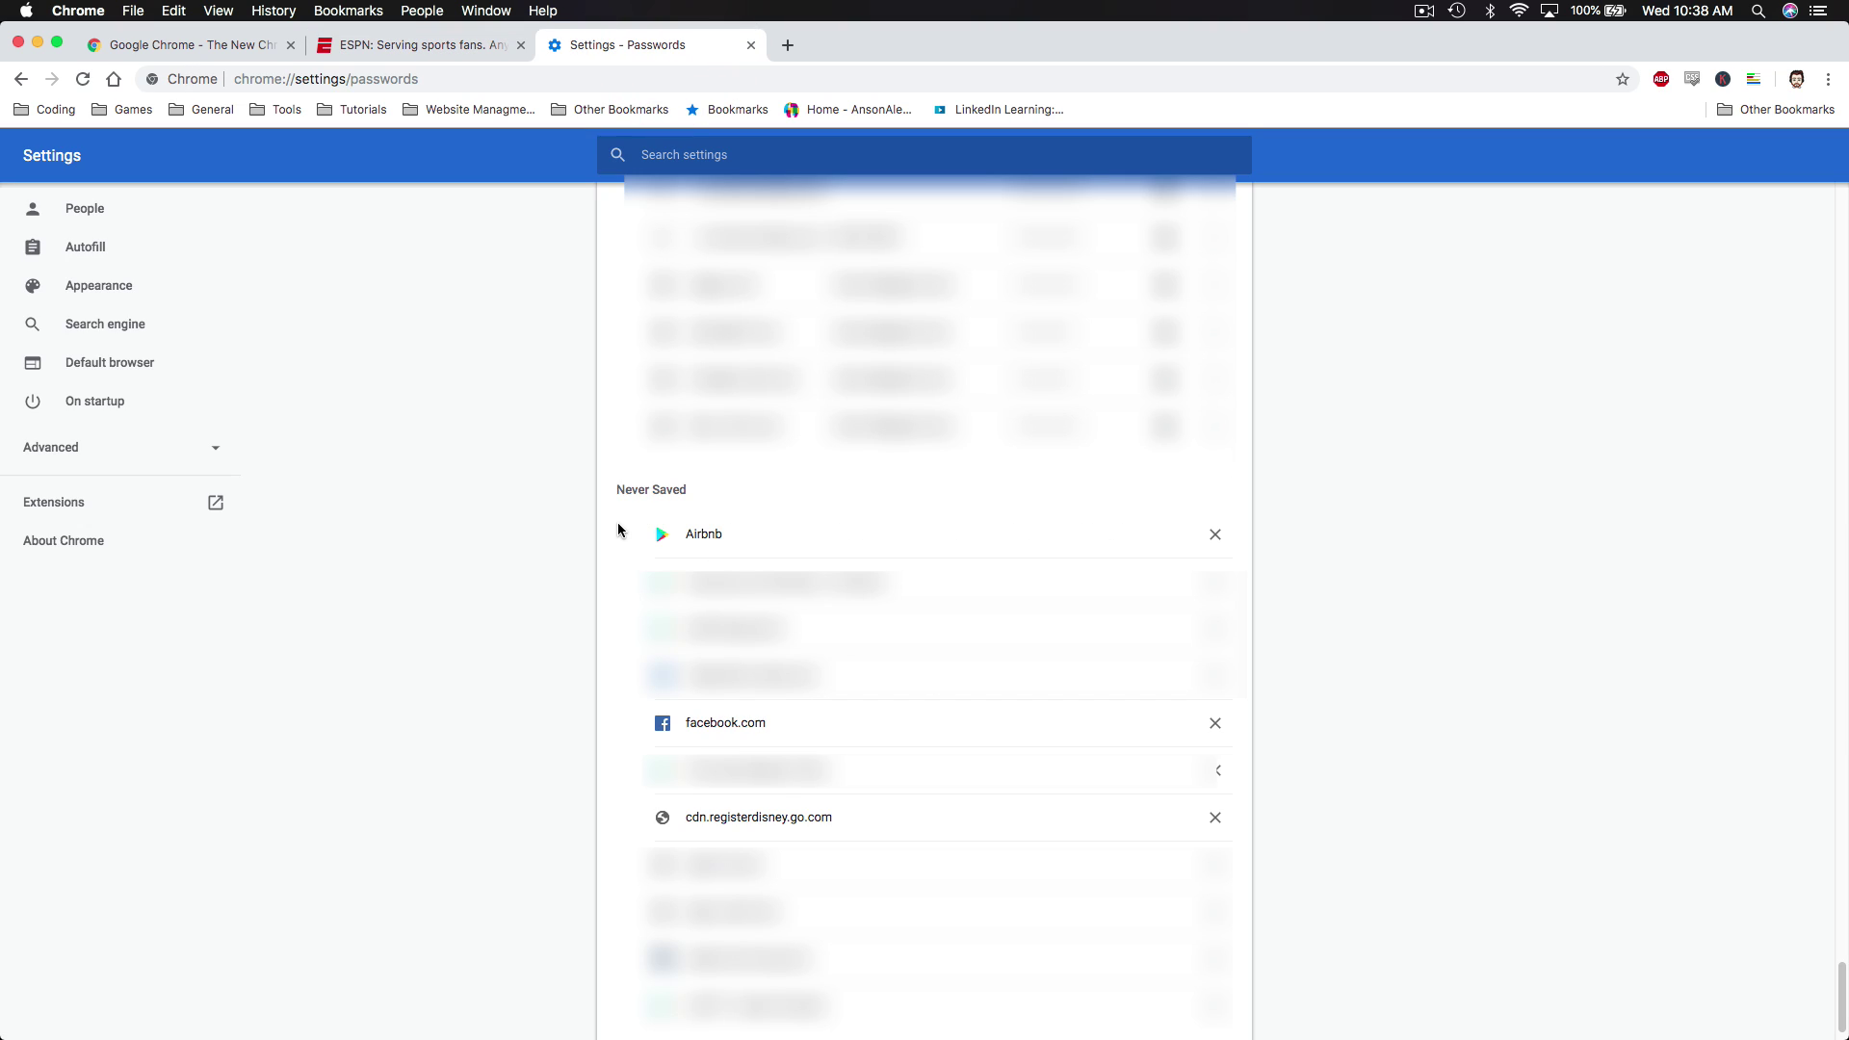
Step: Delete cdn.registerdisney.go.com from Never Saved again and return to the ESPN homepage
click(1213, 821)
click(1412, 740)
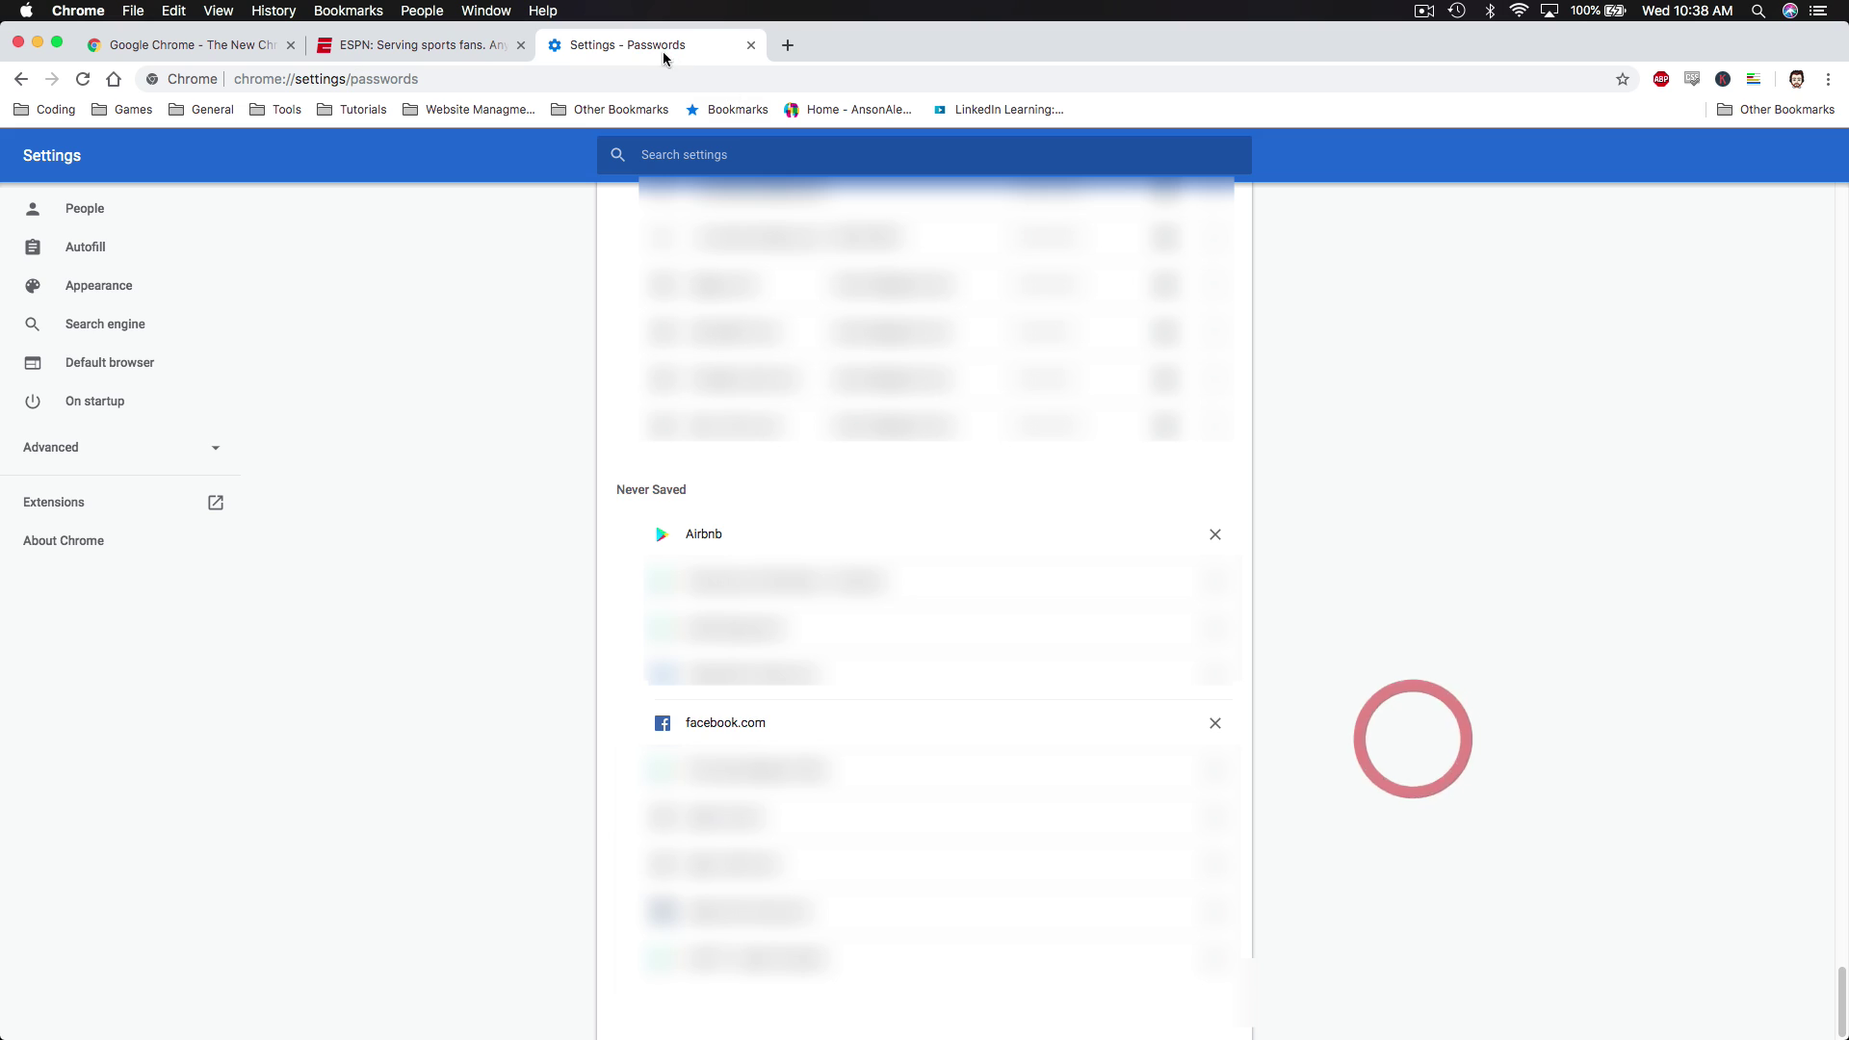
click(469, 45)
click(239, 424)
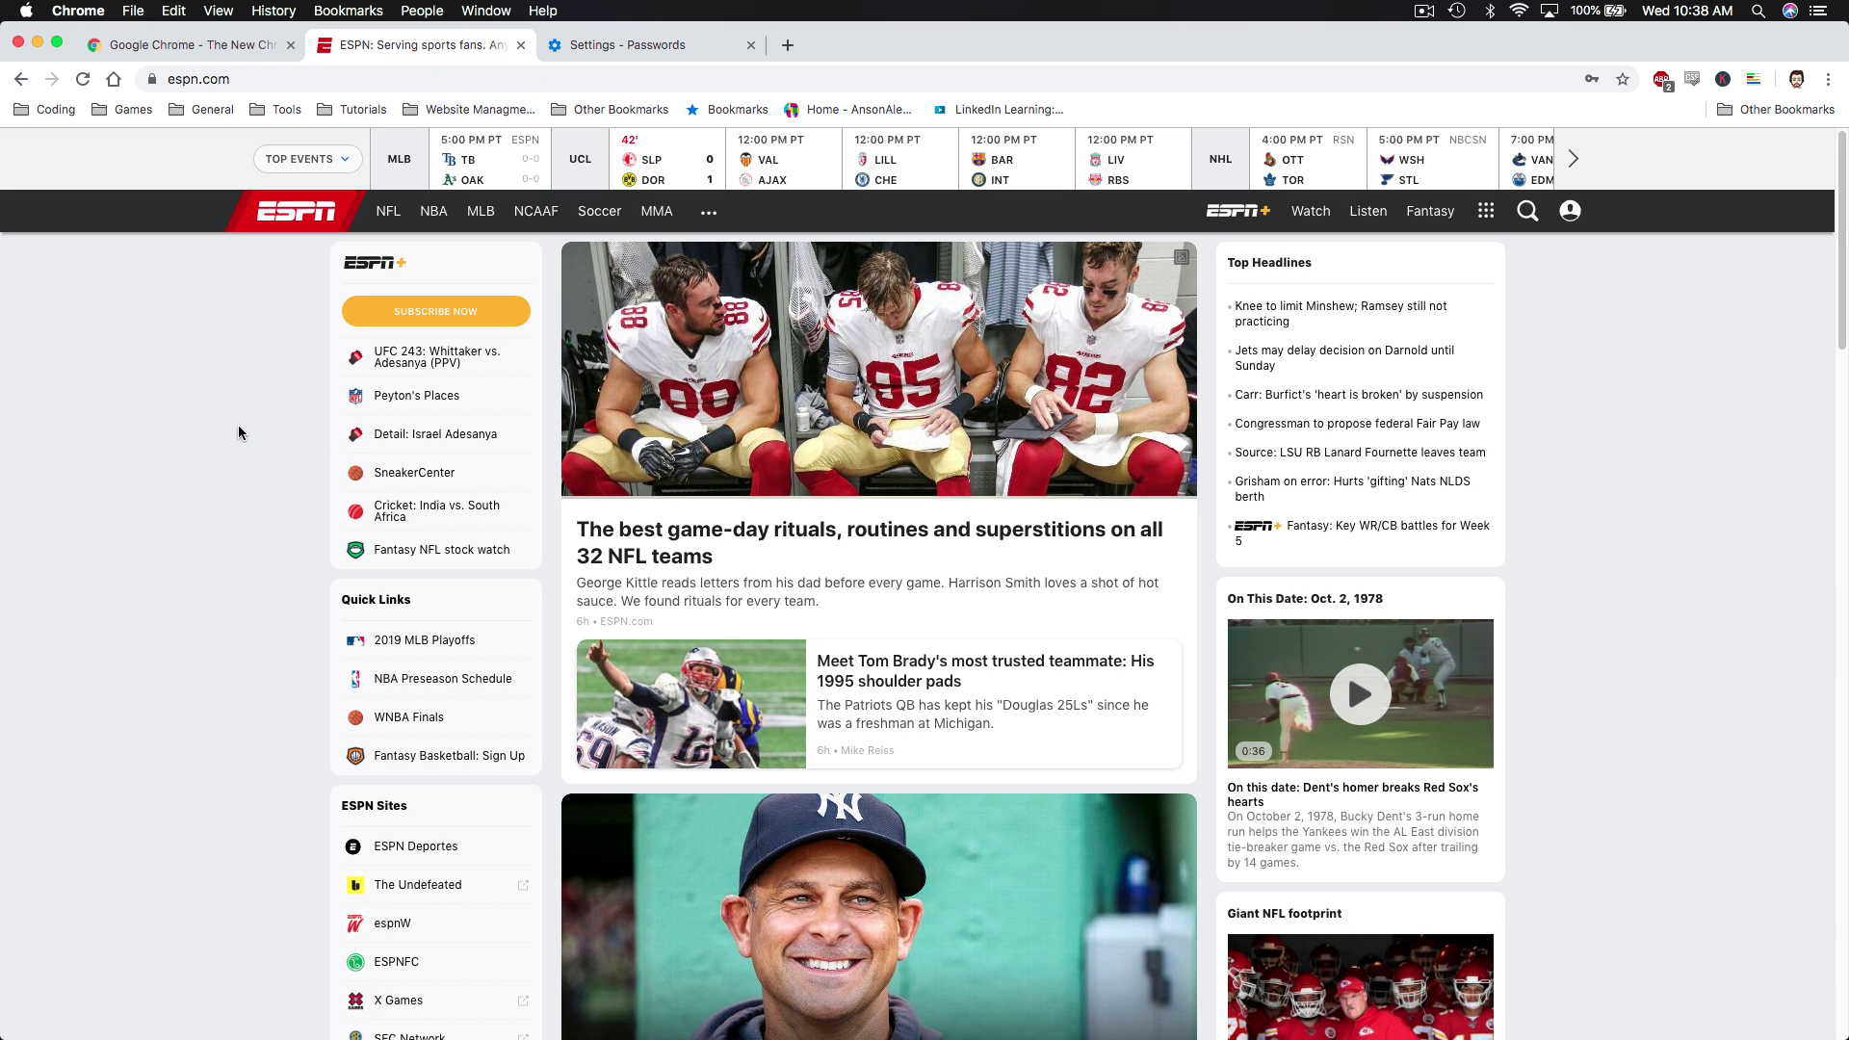